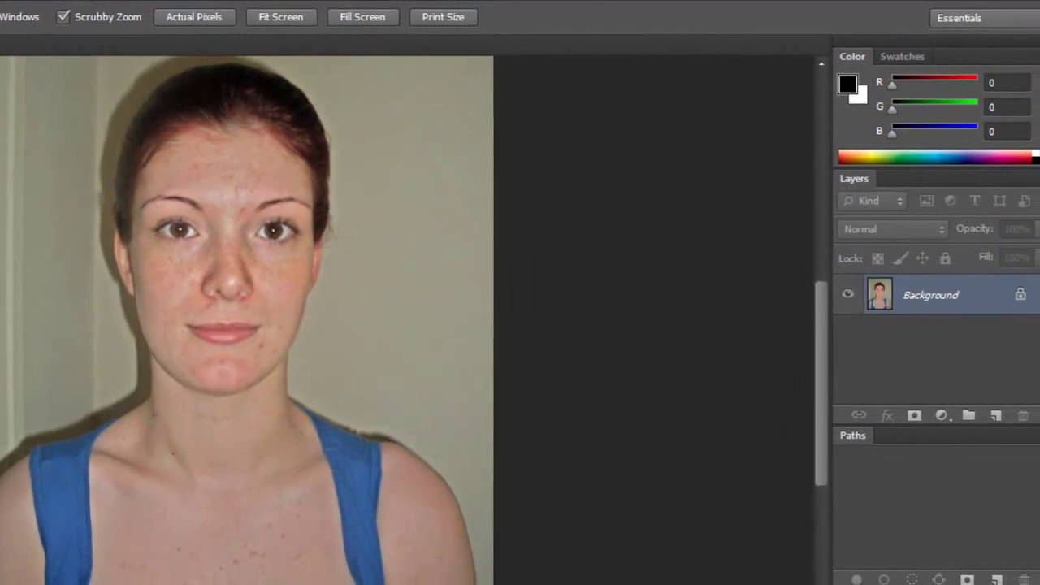
Duplicate the Background layer as a new layer named 'retouch'.
right_click(981, 294)
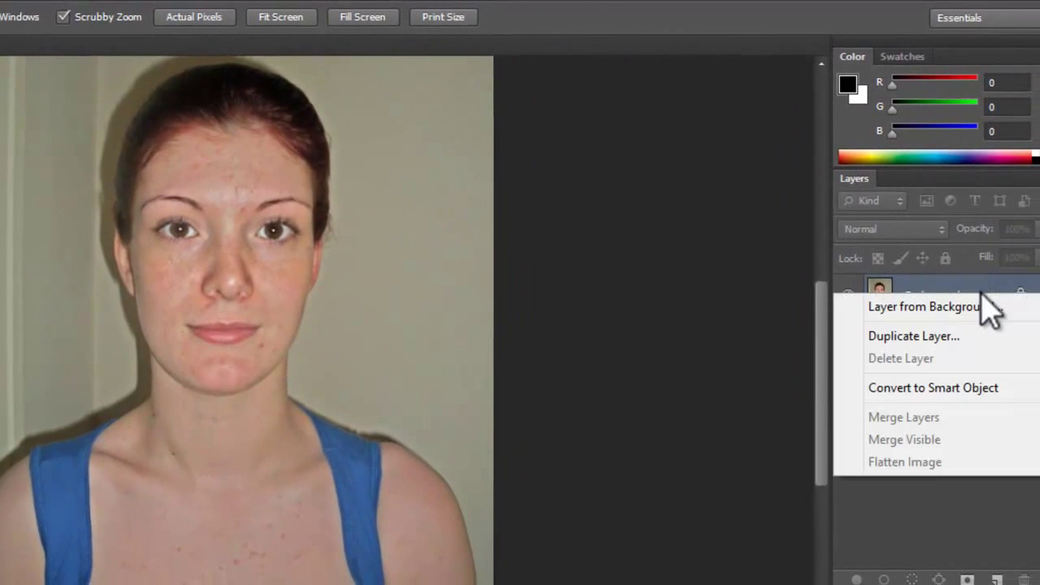
left_click(975, 335)
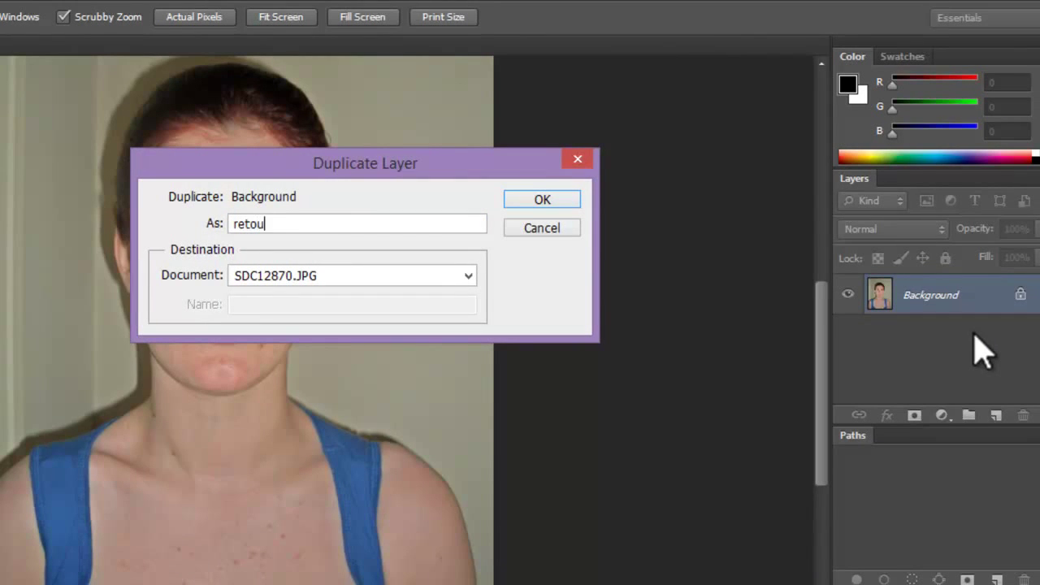
key("Return")
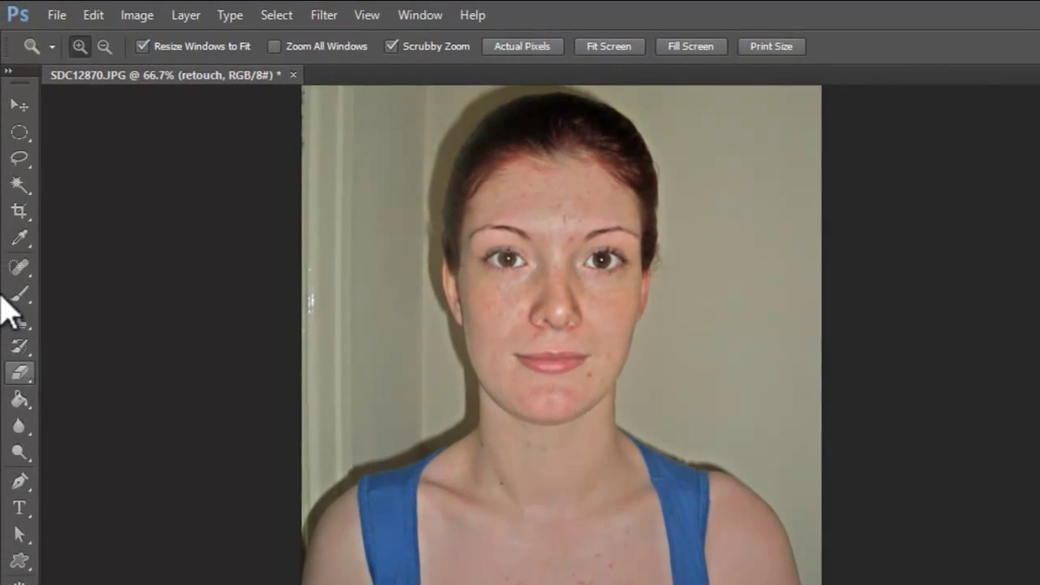
Select the Spot Healing Brush after zooming on the brow, back to 100%, and panning to the head.
left_click(20, 266)
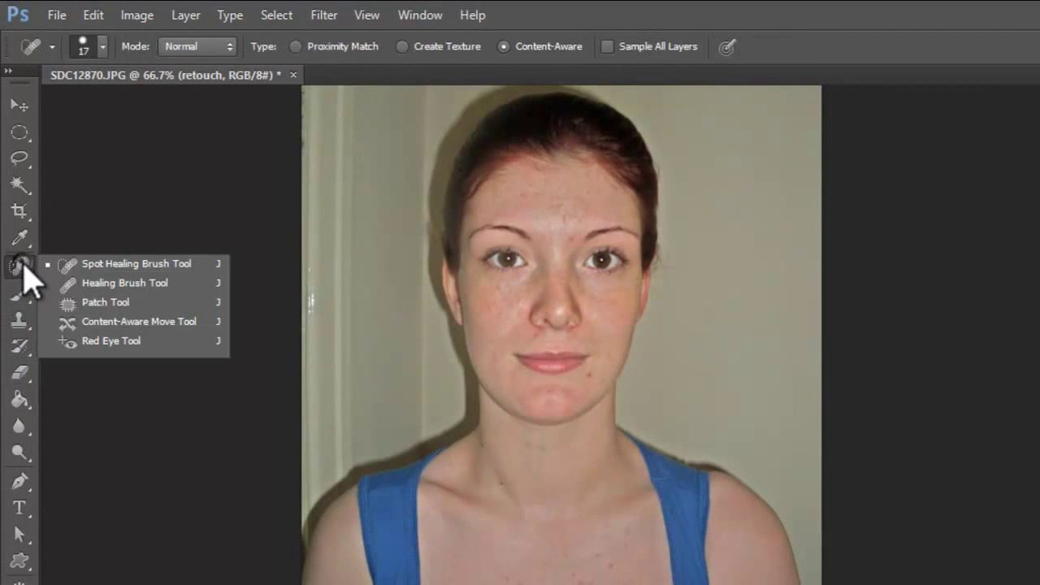
left_click(91, 266)
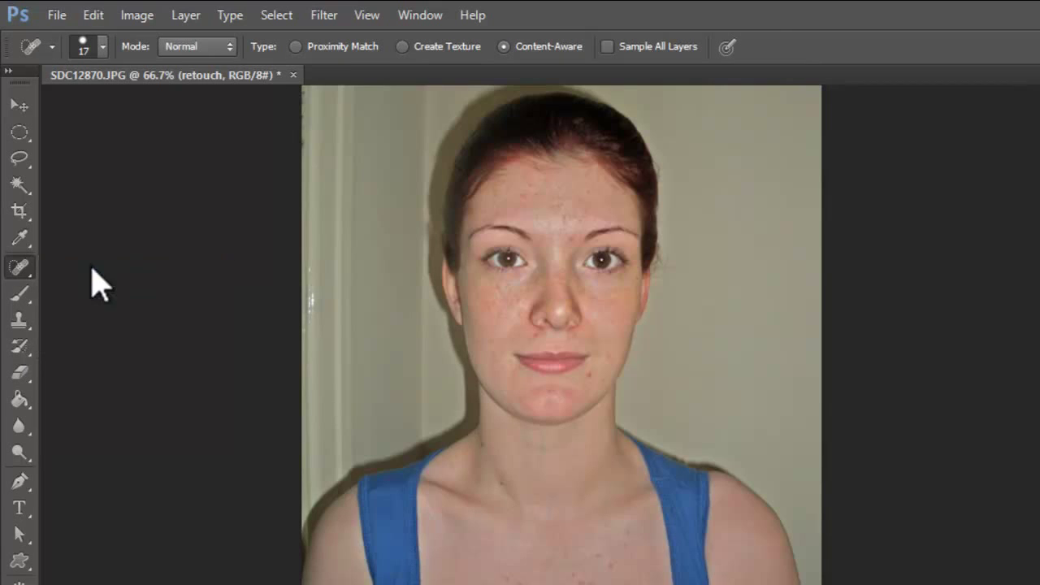
key("z")
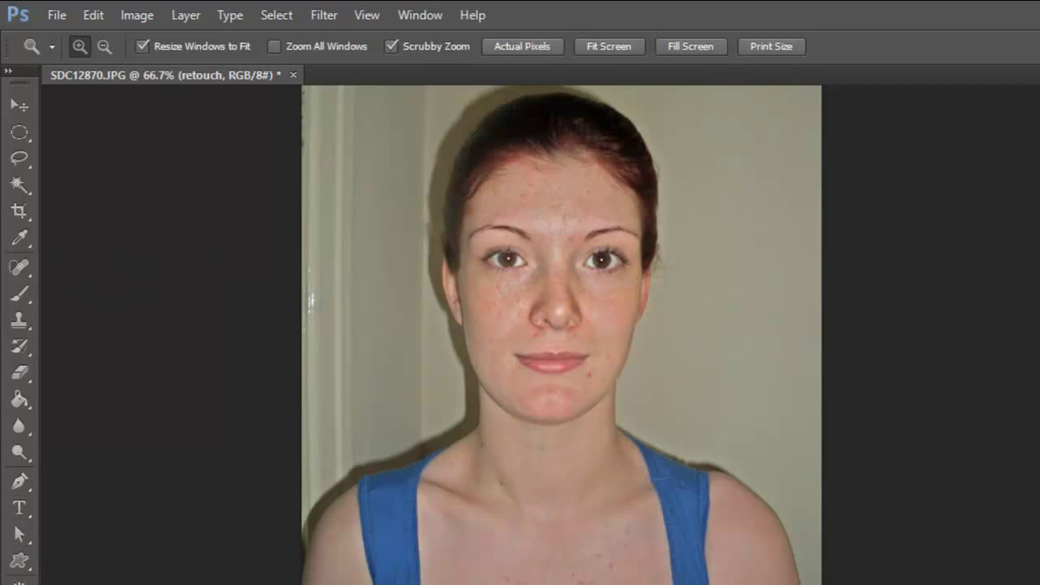
left_click(587, 239)
left_click(587, 237)
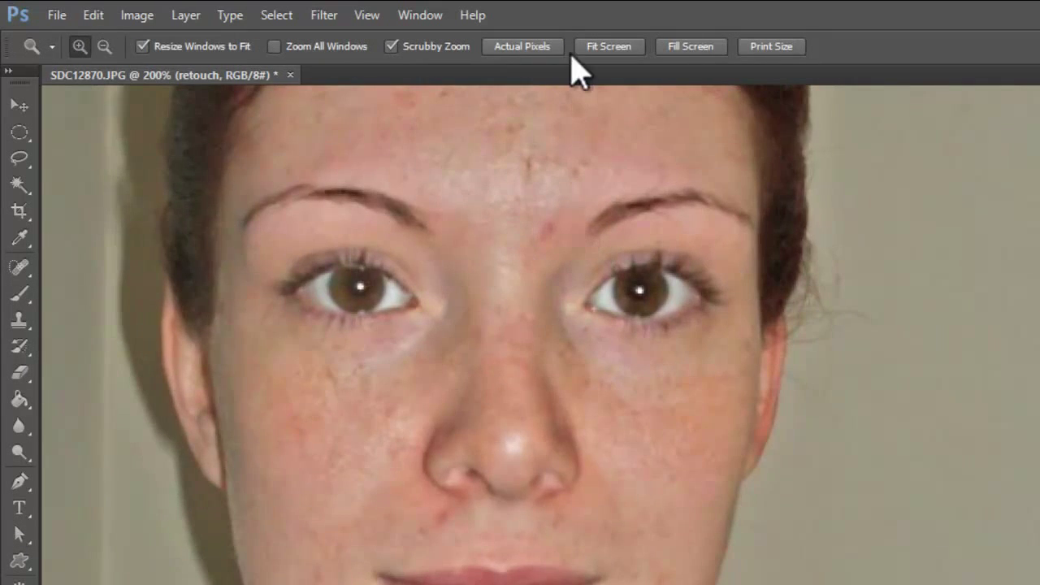
left_click(103, 47)
left_click(332, 170)
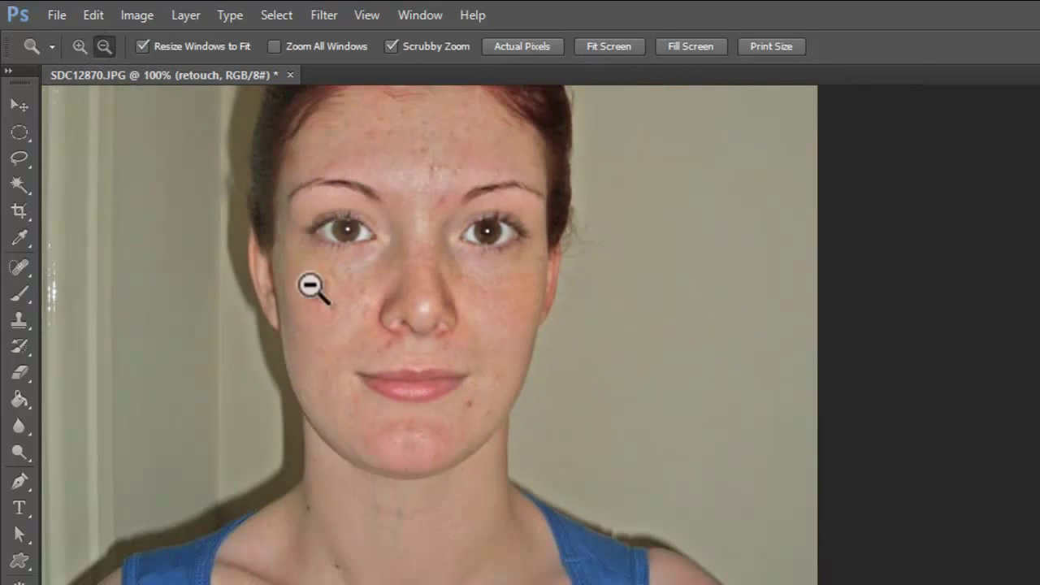
key("h")
left_click_drag(464, 295, 576, 365)
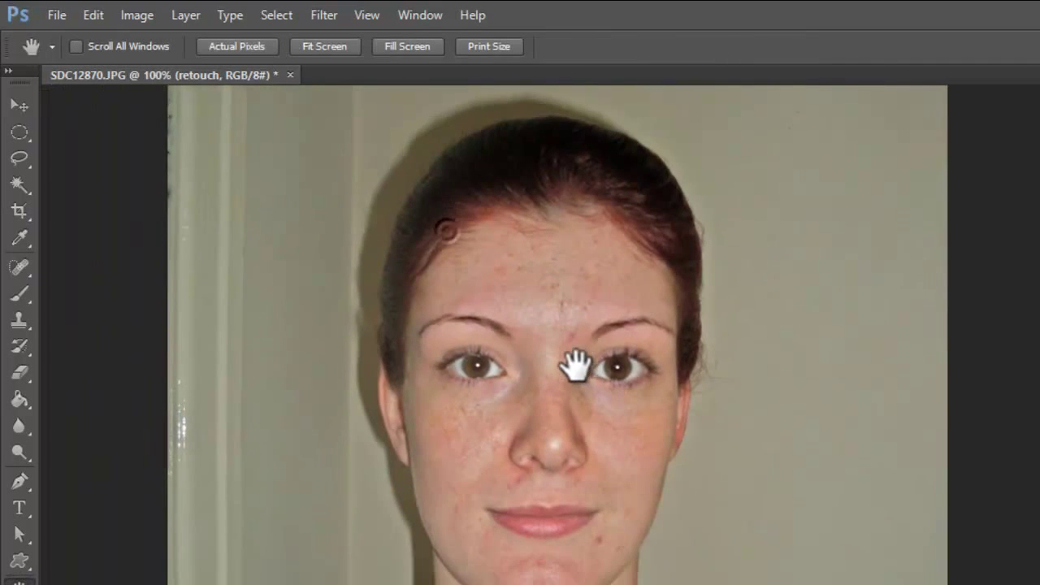
left_click(19, 268)
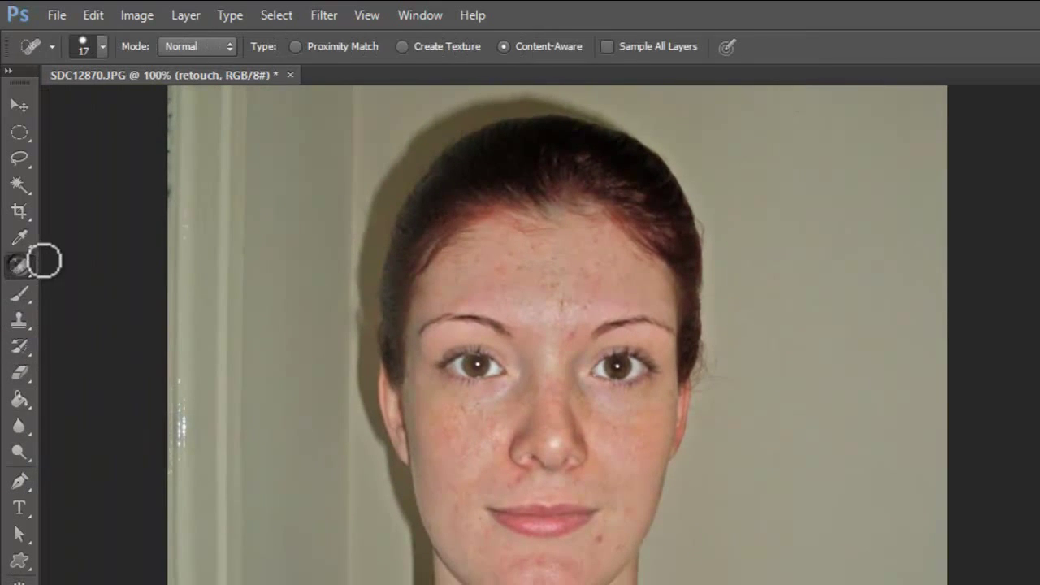
Heal the forehead blemish, the dark neck spot and the first red chest spots.
left_click(563, 300)
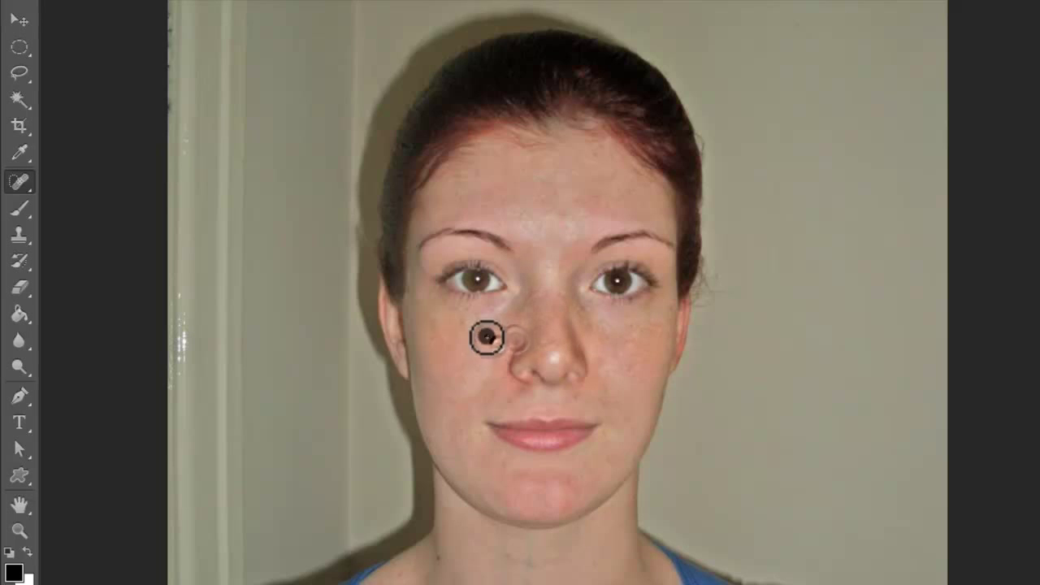
scroll(536, 292, "down", 10)
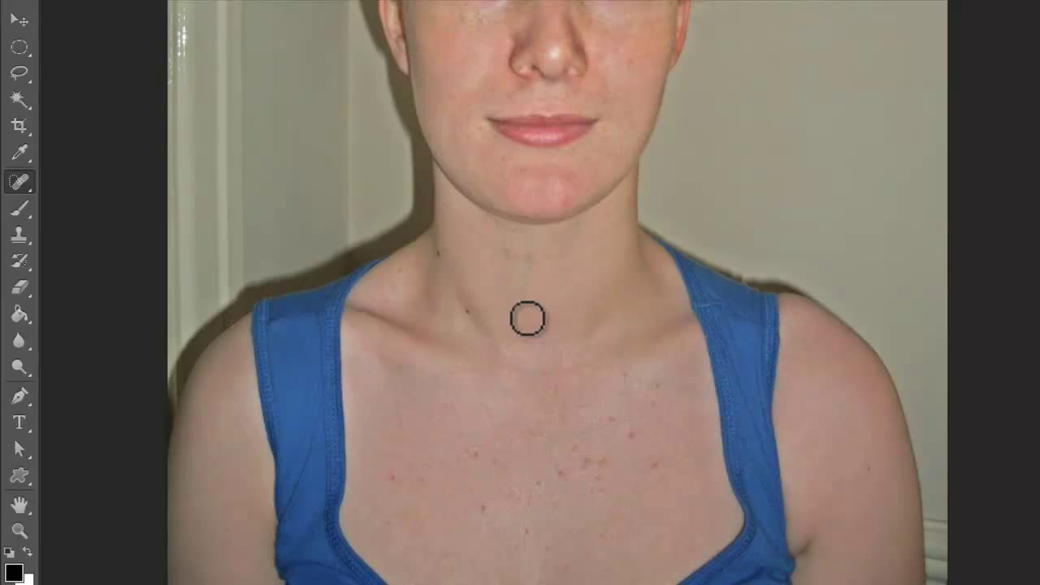
left_click(472, 308)
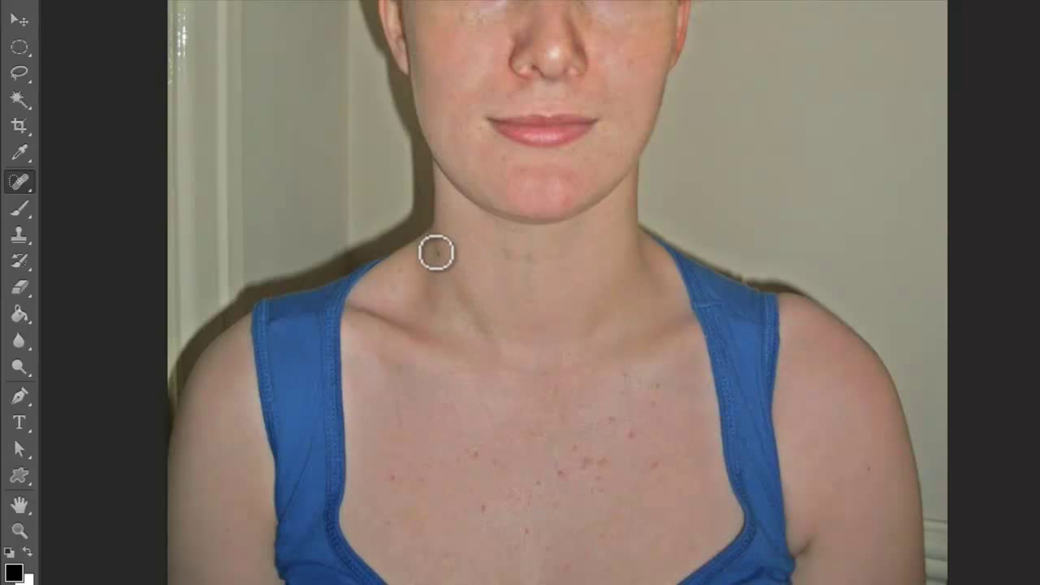
left_click(477, 452)
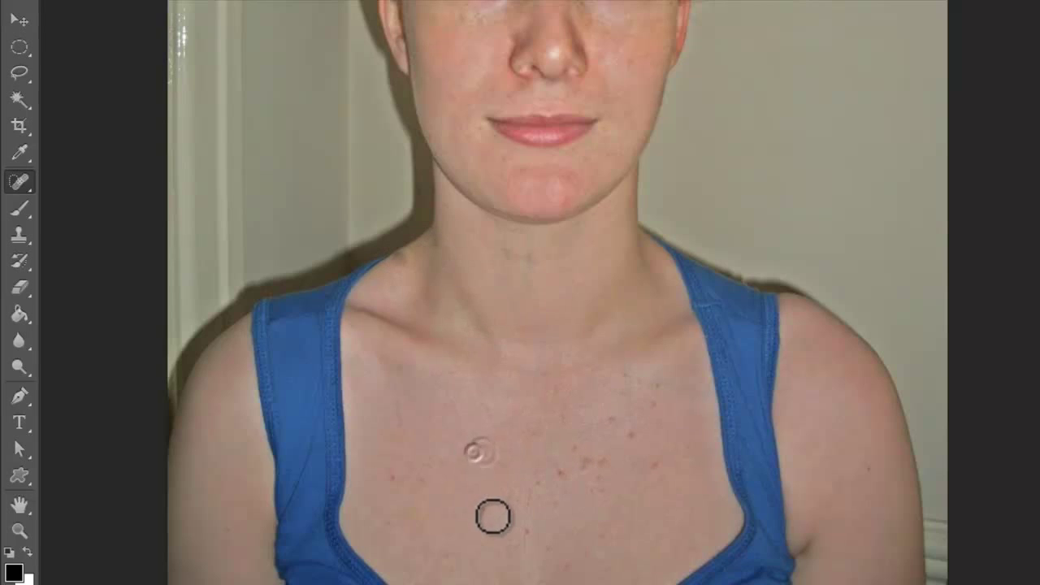
left_click(492, 515)
left_click(561, 469)
left_click(602, 460)
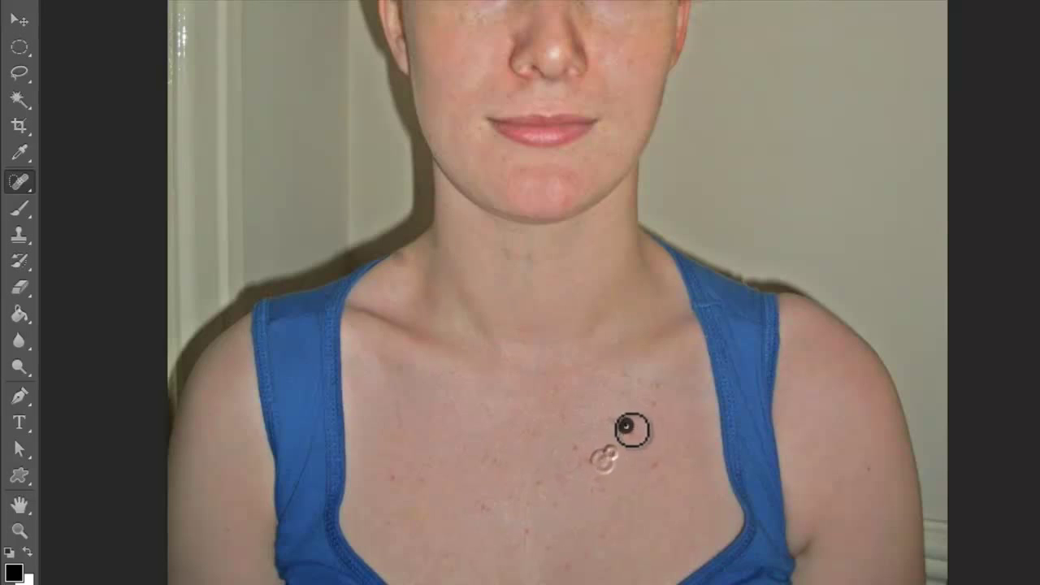
Heal the next run of spots across the middle, lower and left chest.
left_click(614, 421)
left_click(573, 443)
left_click(599, 479)
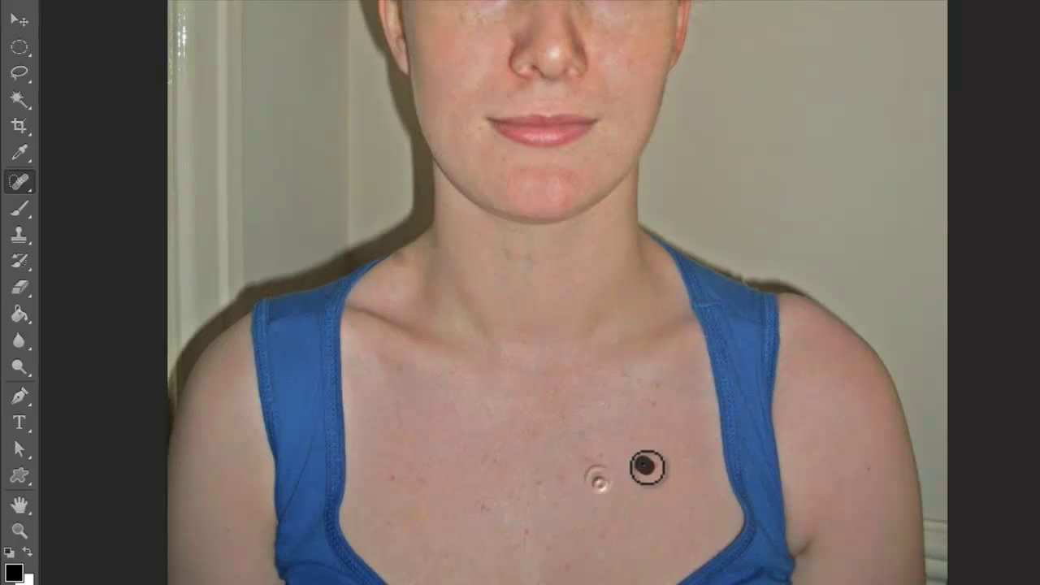
left_click(650, 429)
left_click(652, 406)
left_click(585, 479)
left_click(576, 562)
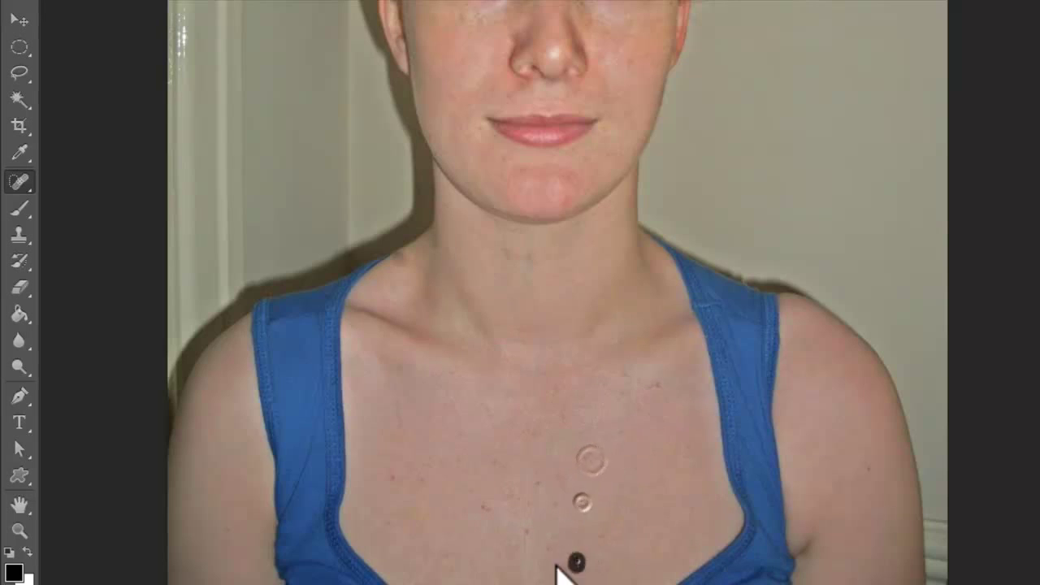
left_click(604, 538)
left_click(480, 566)
left_click(409, 515)
left_click(430, 487)
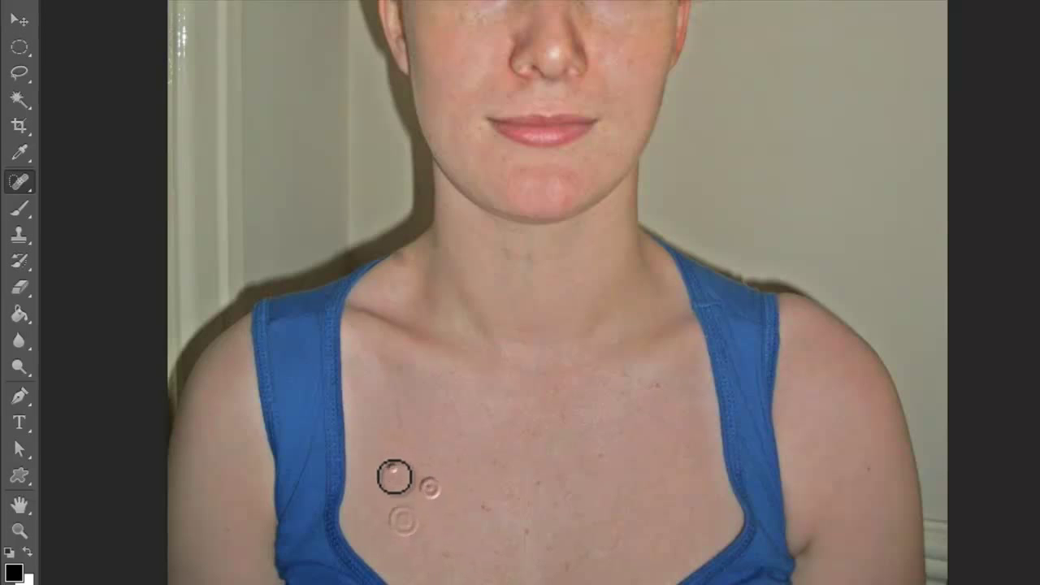
left_click(483, 485)
Heal the remaining spots on the neck and across the chest.
left_click(398, 261)
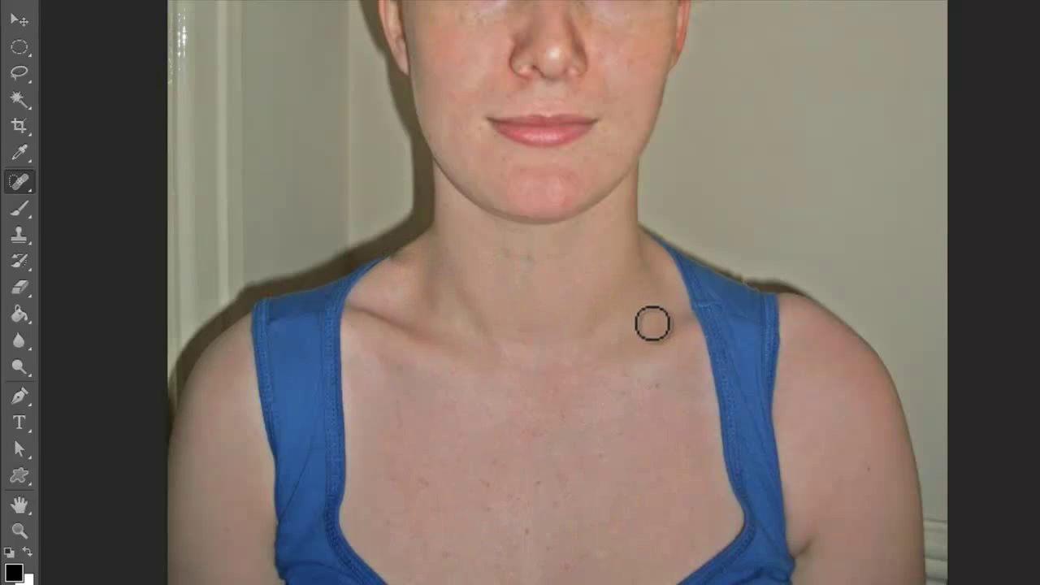
left_click(633, 326)
left_click(590, 423)
left_click(525, 508)
left_click(462, 509)
left_click(507, 445)
left_click(527, 485)
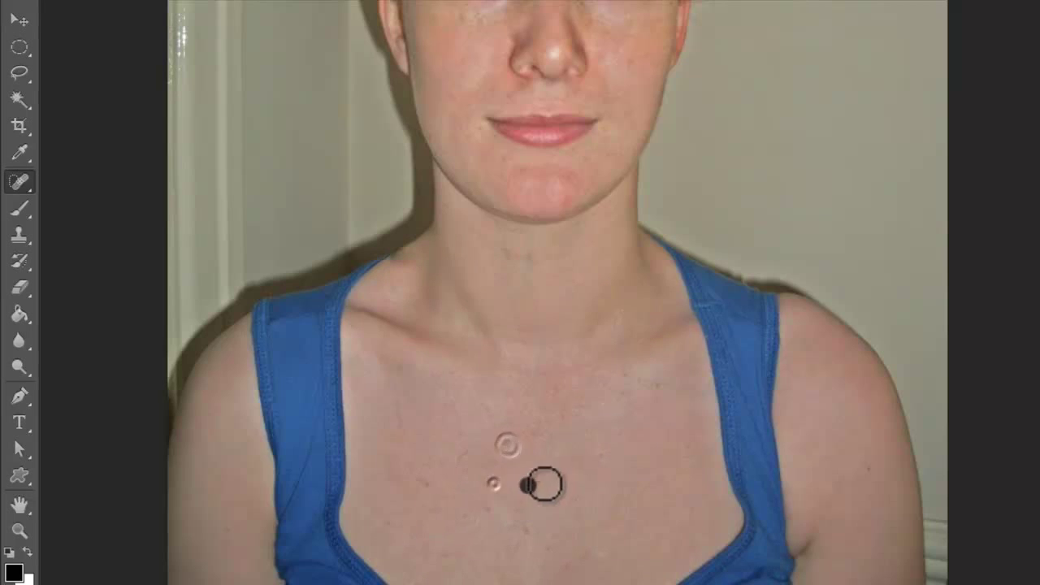
left_click(550, 406)
left_click(482, 492)
left_click(410, 487)
left_click(452, 479)
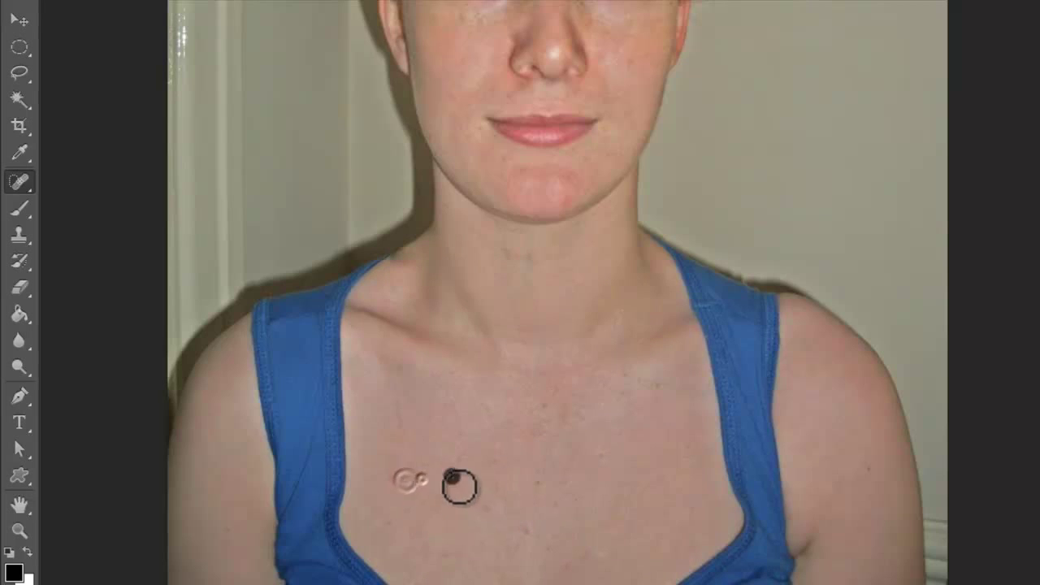
left_click(515, 532)
left_click(583, 528)
Use the Clone Stamp to paint clean neck skin over the dark mole on the neck.
left_click(11, 255)
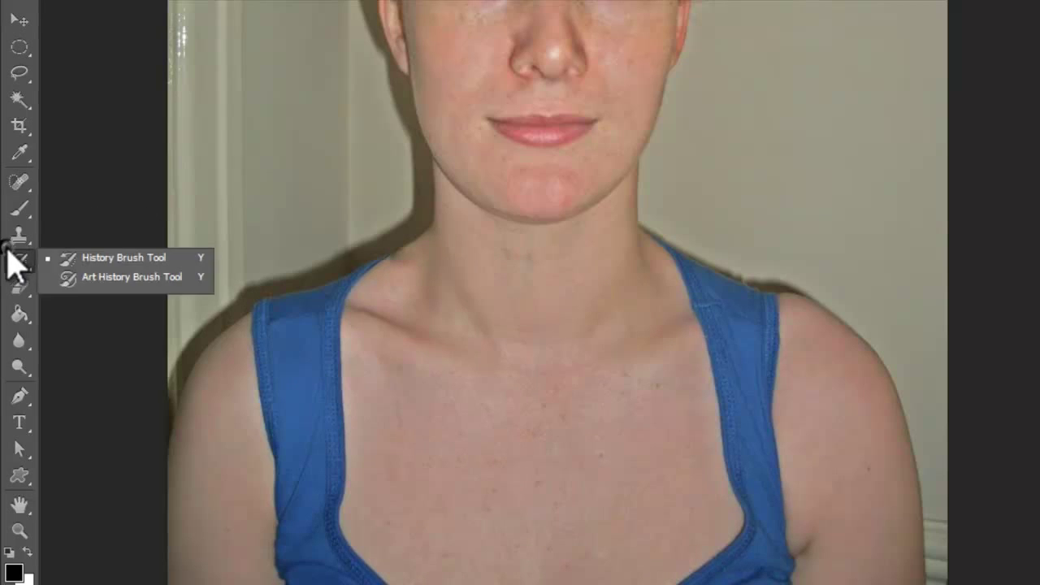
left_click(18, 237)
left_click(106, 234)
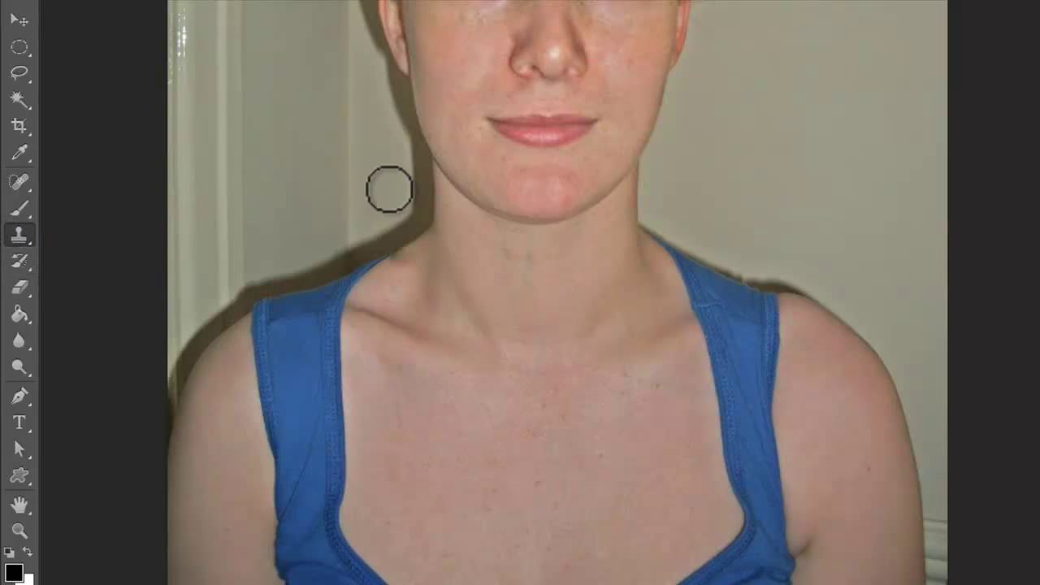
left_click(411, 277, "alt")
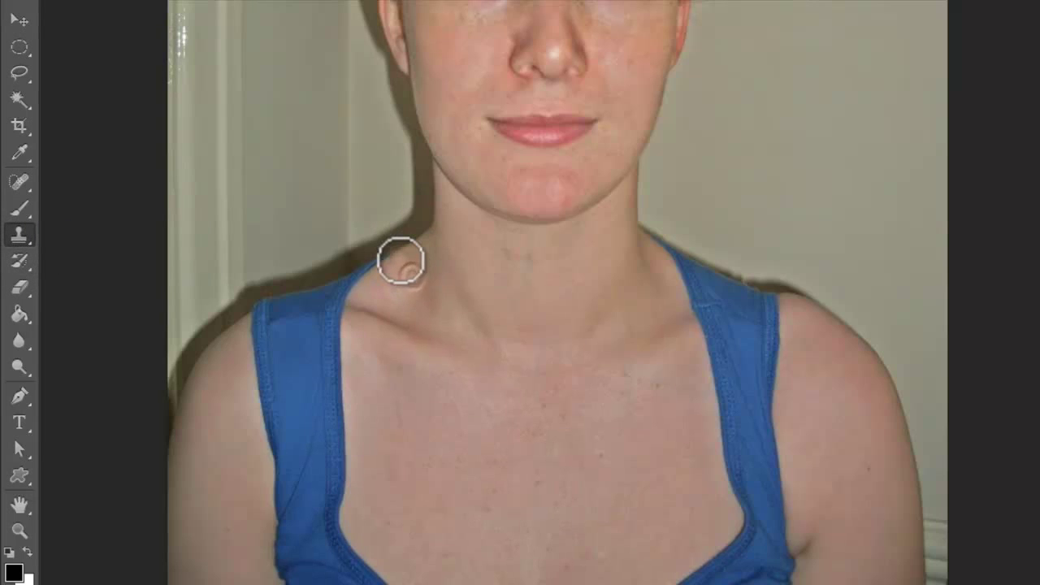
mouse_move(403, 261)
left_mouse_down()
mouse_move(454, 266)
mouse_move(449, 279)
mouse_move(413, 257)
mouse_move(399, 285)
mouse_move(460, 288)
mouse_move(411, 262)
left_mouse_up()
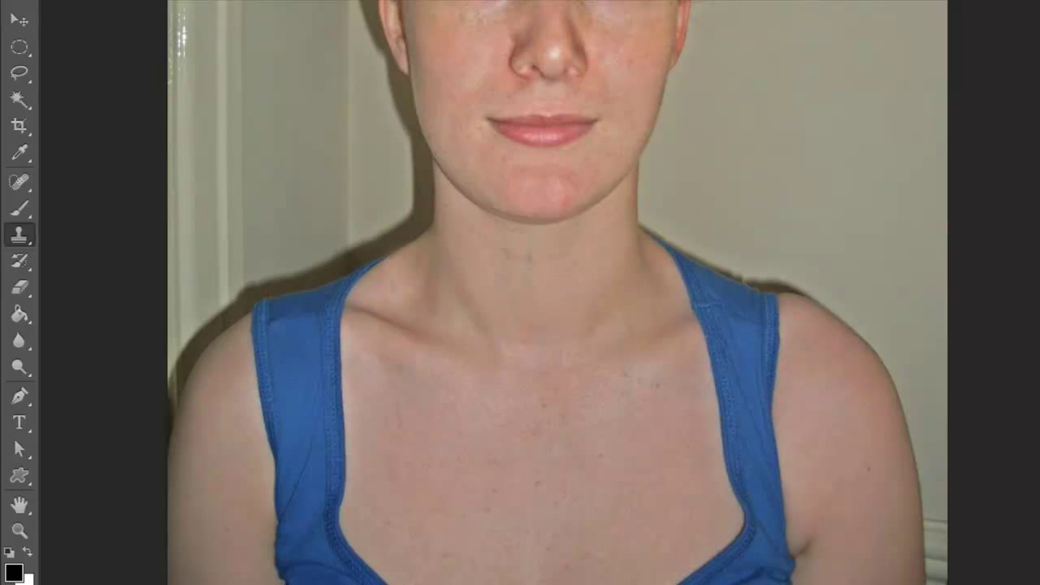
scroll(558, 293, "down", 3)
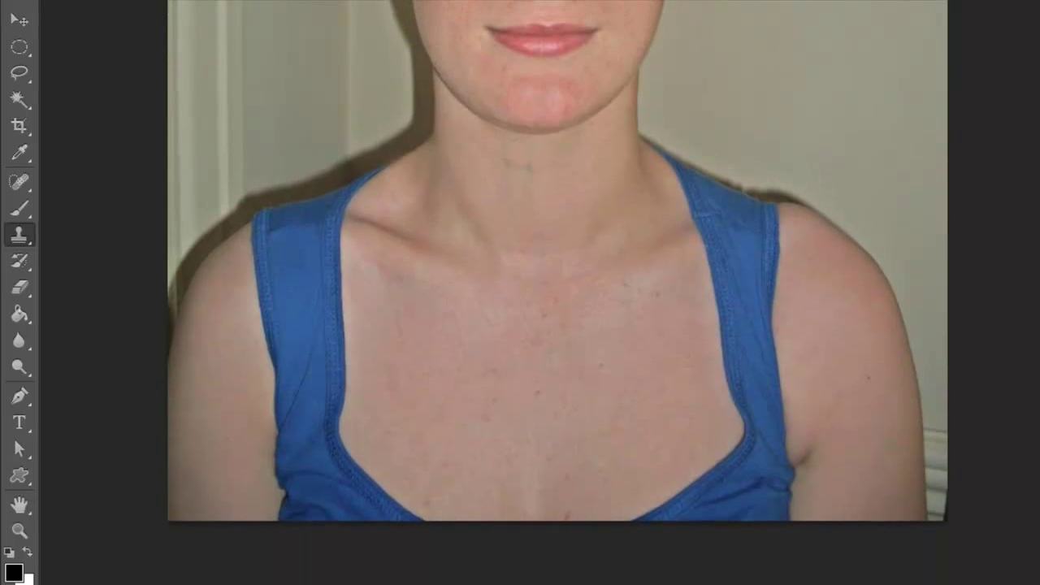
Heal a leftover chest spot and the blemish on the chin.
left_click(23, 181)
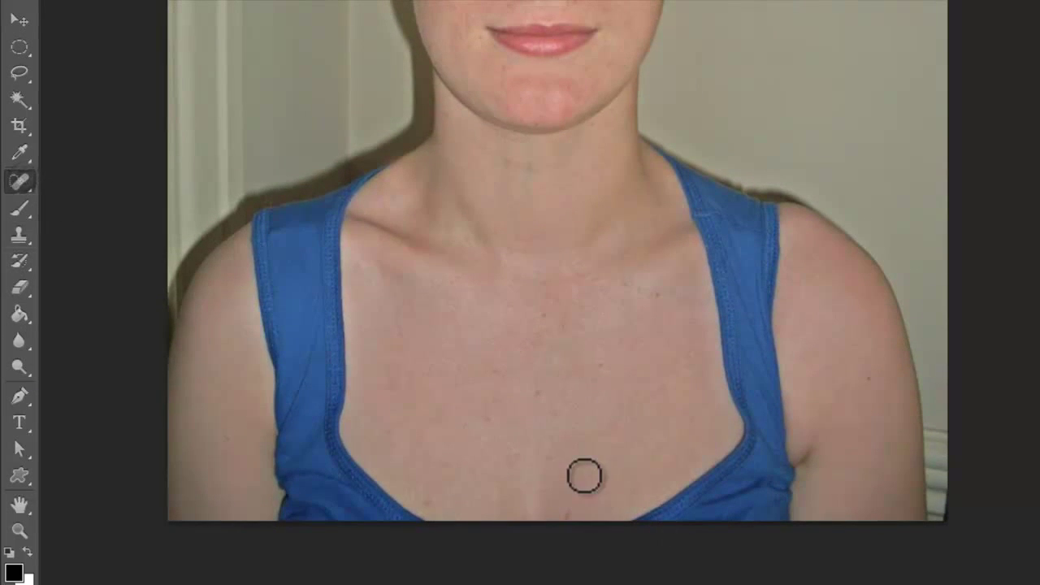
left_click(539, 395)
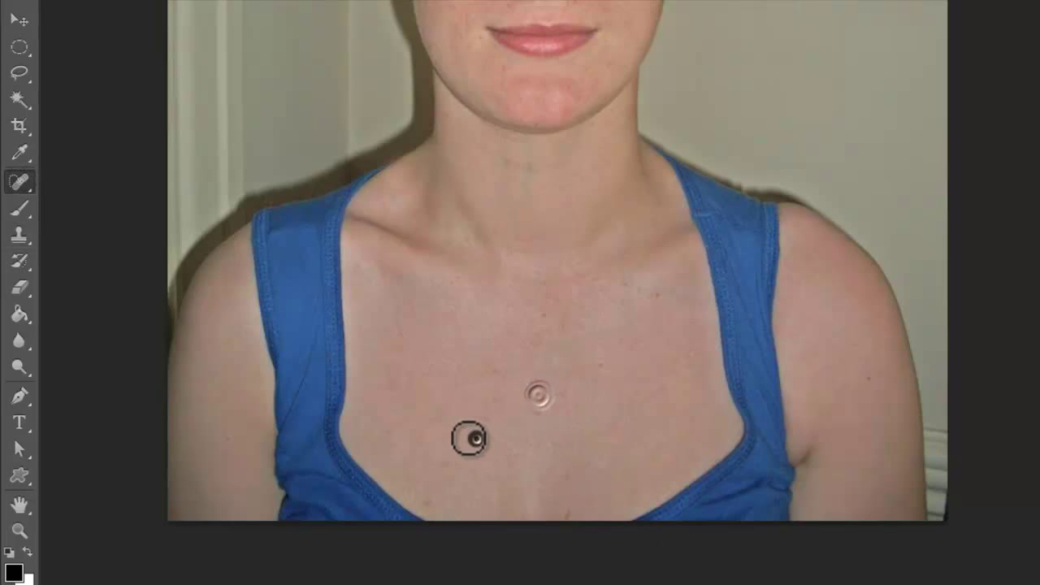
left_click(506, 73)
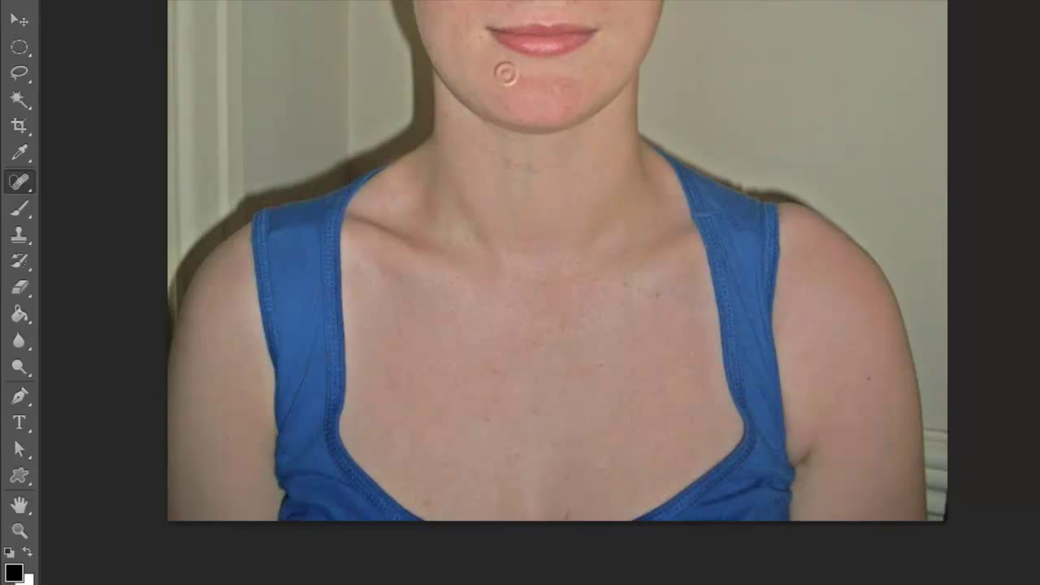
scroll(557, 292, "up", 10)
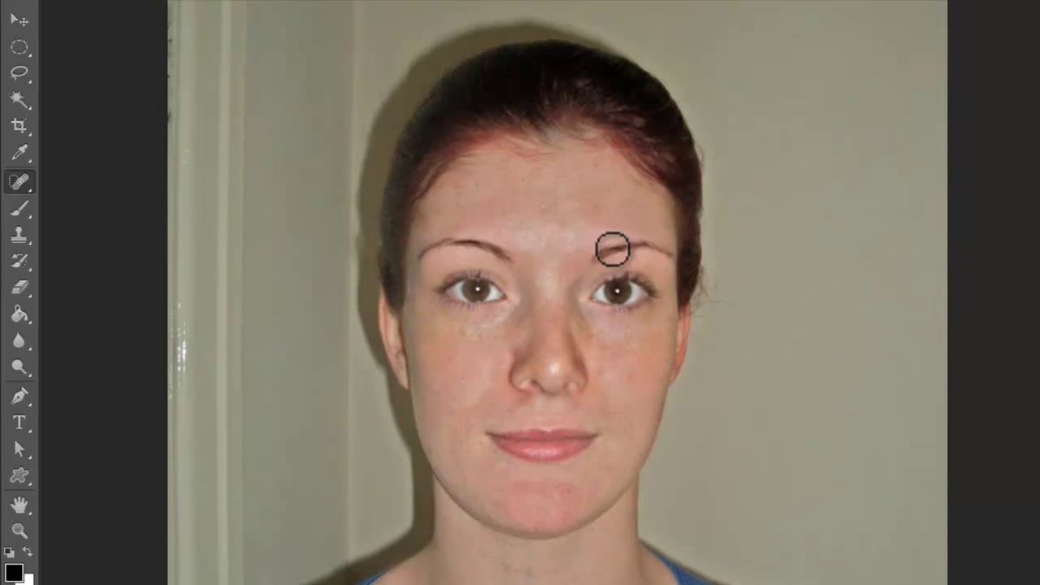
Heal blemishes between the brows, on both cheeks, beside nose and mouth, and on the forehead.
left_click(566, 228)
left_click(596, 374)
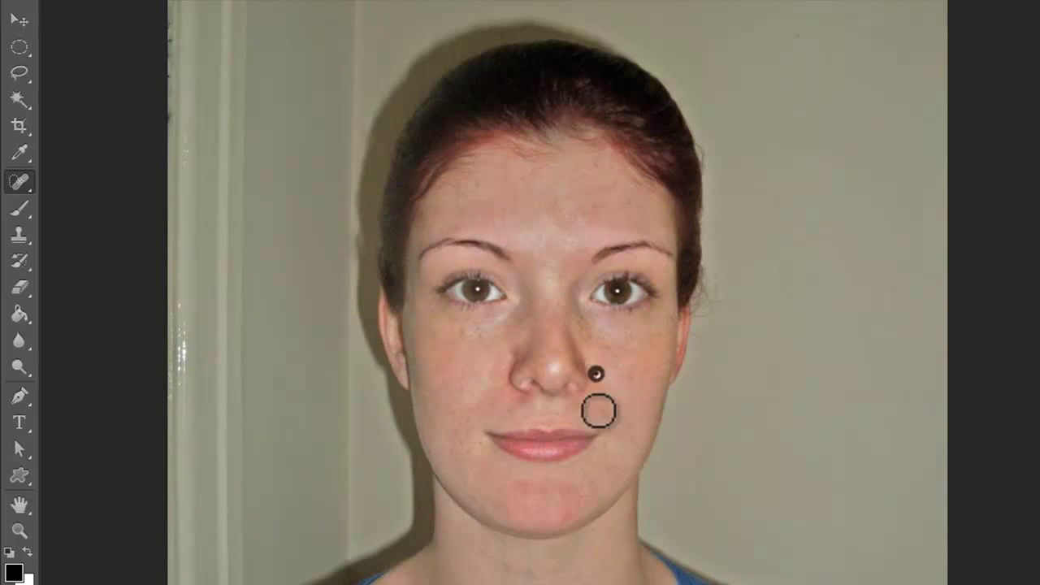
left_click(574, 406)
left_click(641, 376)
left_click(514, 406)
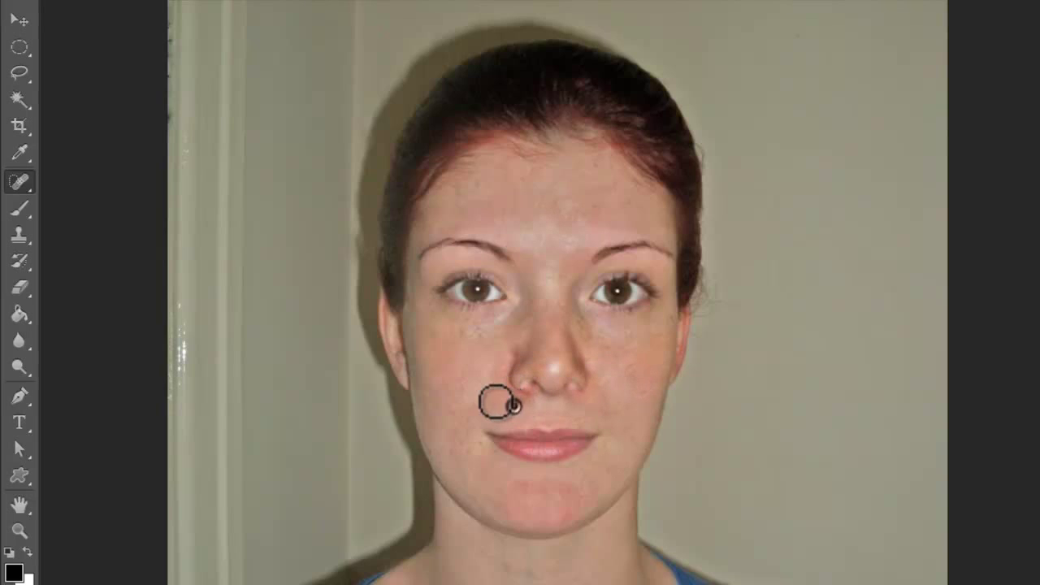
left_click(469, 422)
left_click(420, 352)
left_click(476, 198)
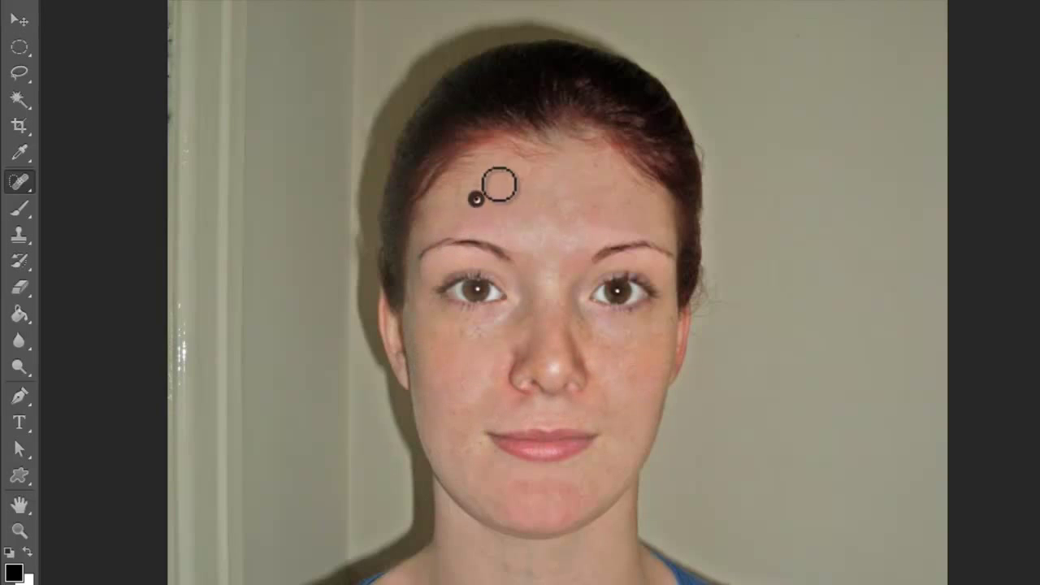
left_click(541, 160)
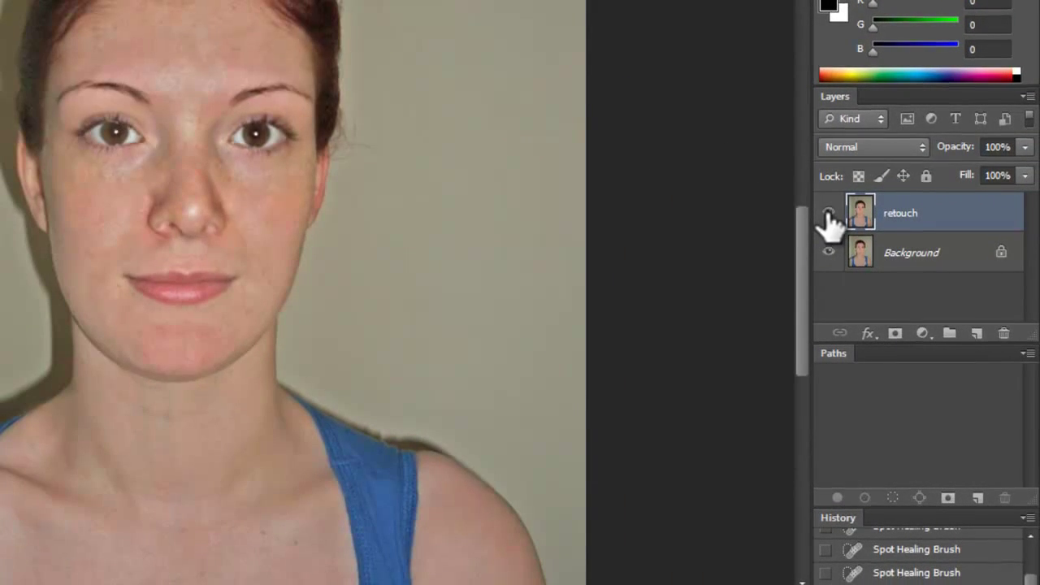
left_click(828, 227)
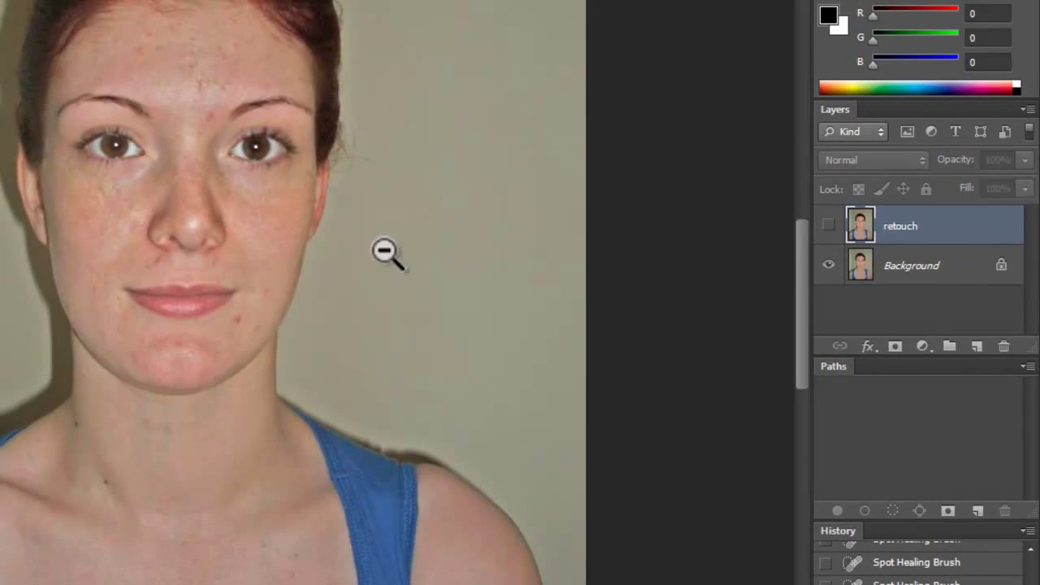
mouse_move(804, 293)
left_mouse_down()
mouse_move(828, 395)
mouse_move(817, 357)
left_mouse_up()
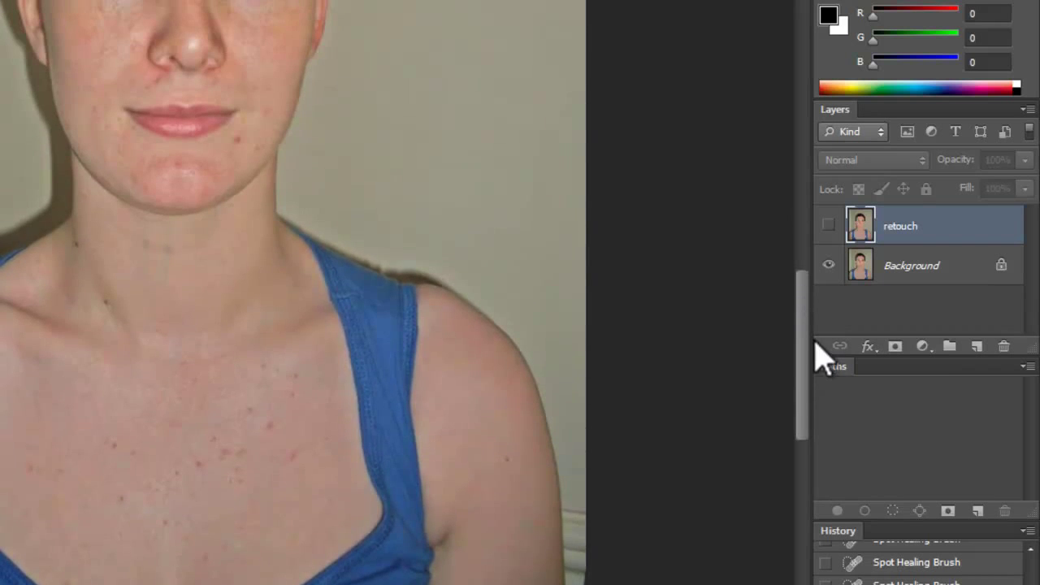
left_click(828, 227)
mouse_move(808, 349)
left_mouse_down()
mouse_move(805, 267)
mouse_move(812, 272)
left_mouse_up()
left_click(829, 226)
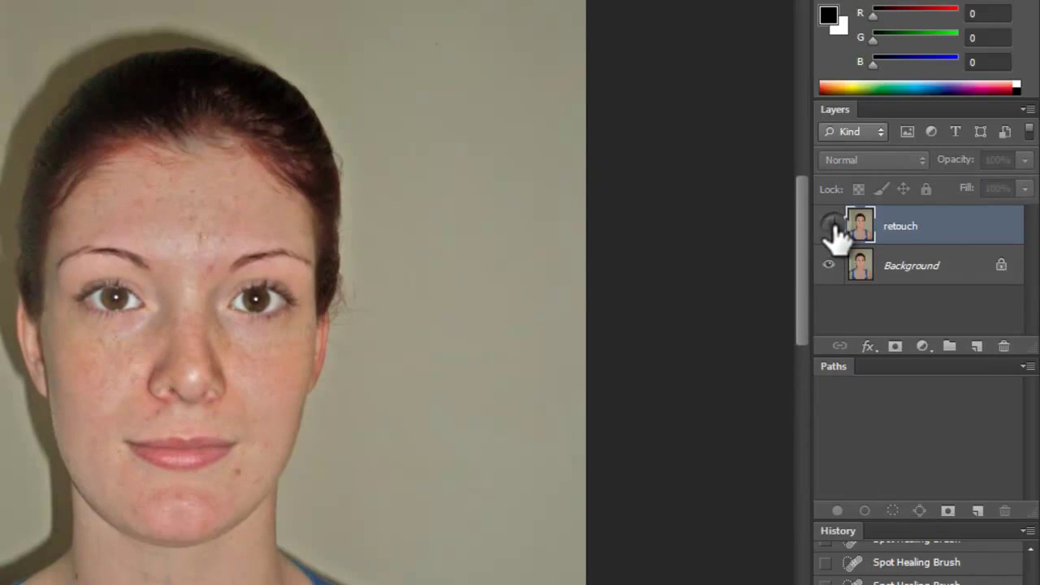
left_click(830, 227)
left_click(830, 227)
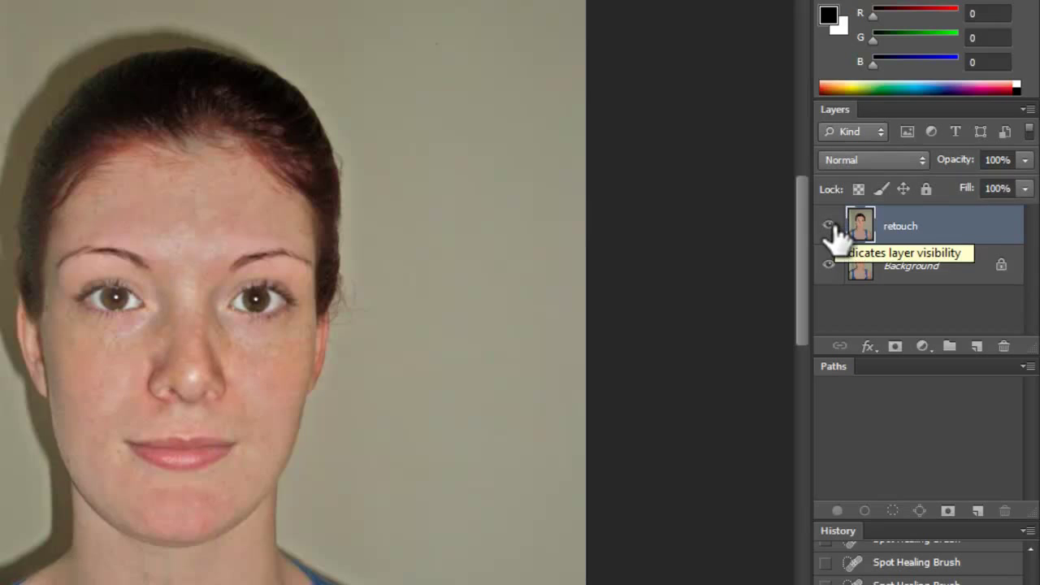
Duplicate the retouch layer as a new layer named 'blur', then open the Filter menu.
right_click(966, 227)
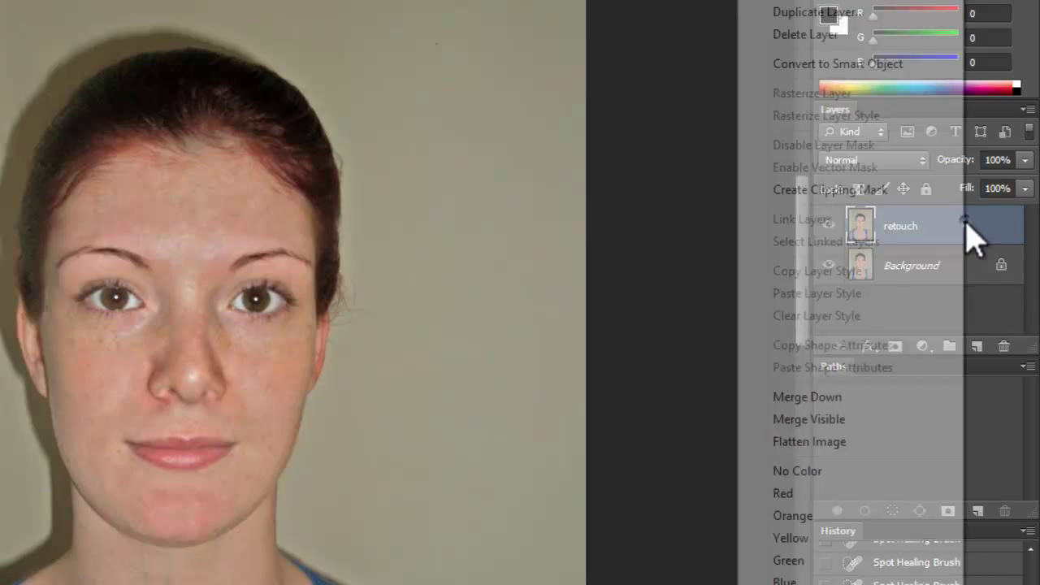
left_click(831, 12)
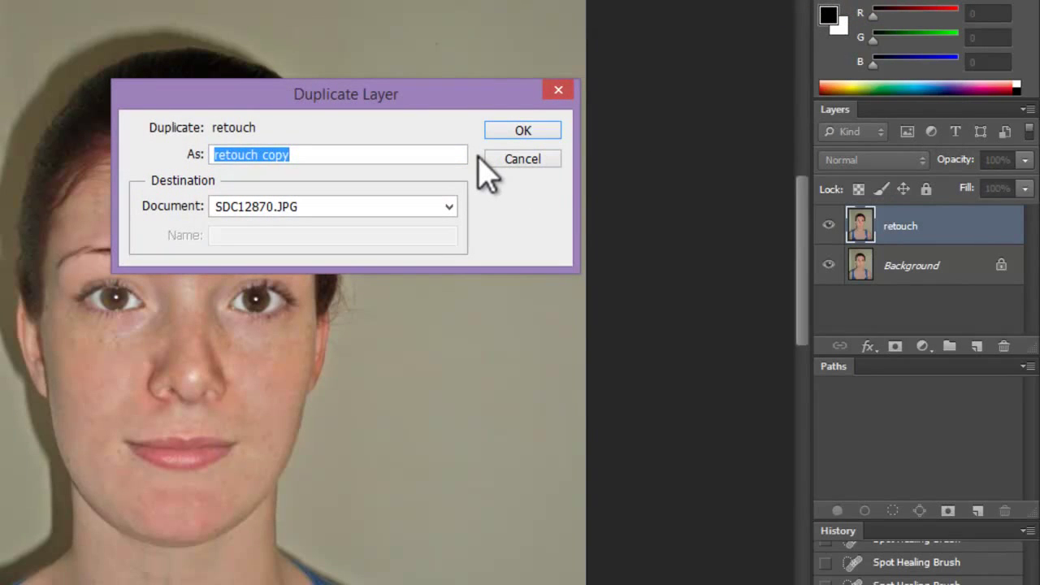
type("blur")
key("Return")
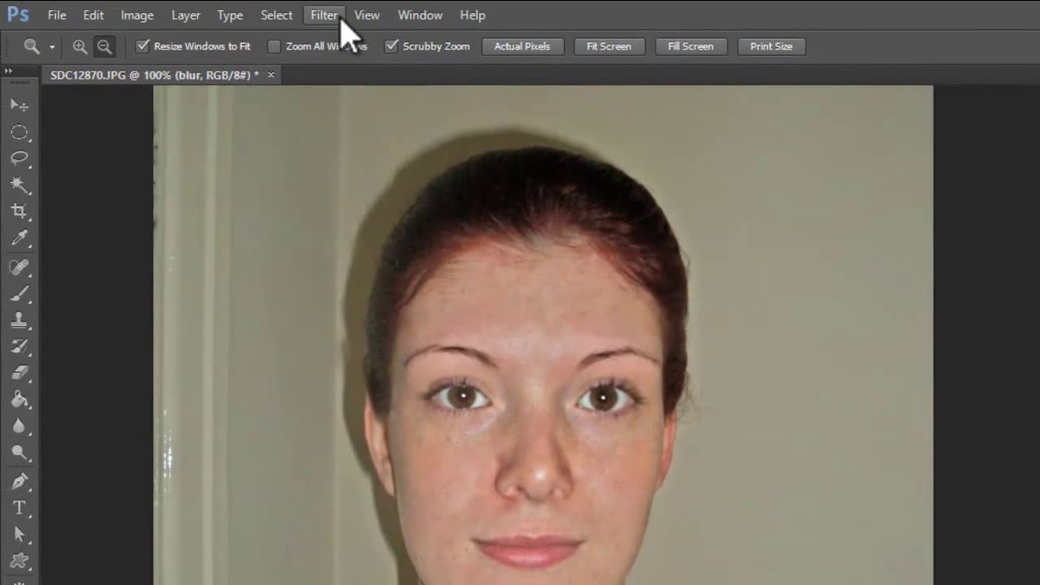
left_click(325, 15)
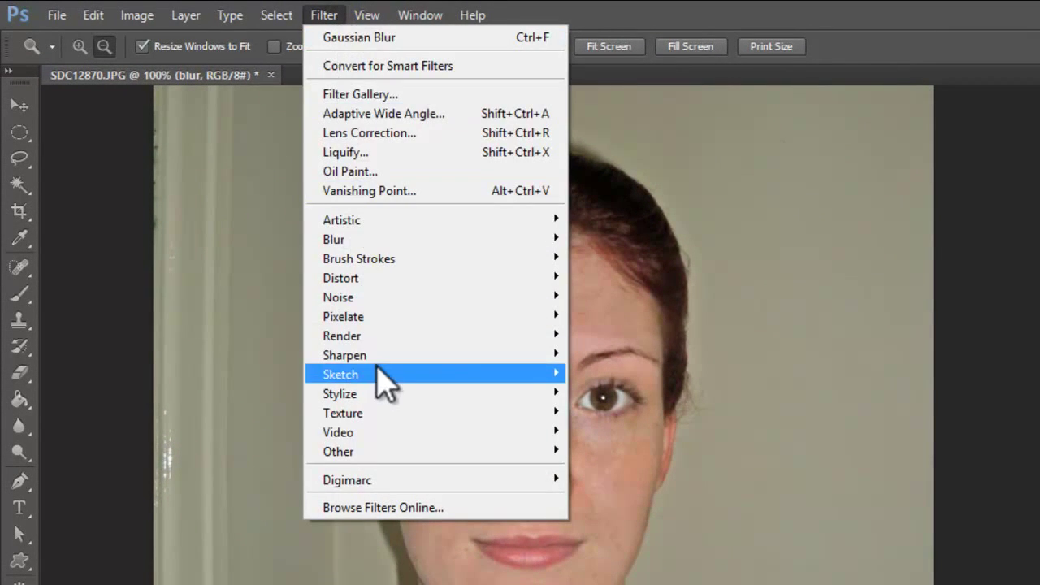
Apply a Gaussian Blur with a 10-pixel radius to the blur layer.
mouse_move(483, 241)
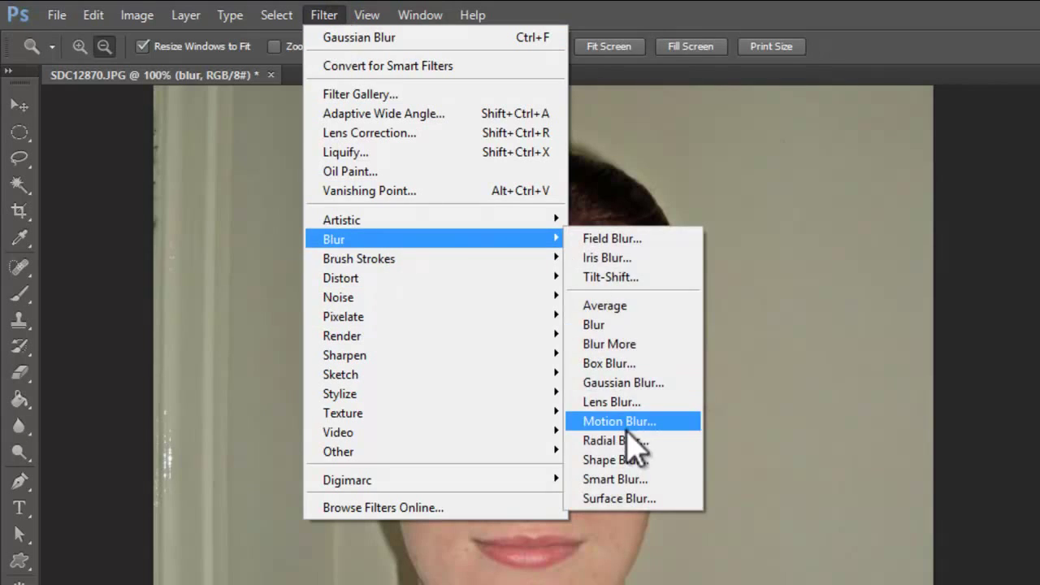
left_click(631, 383)
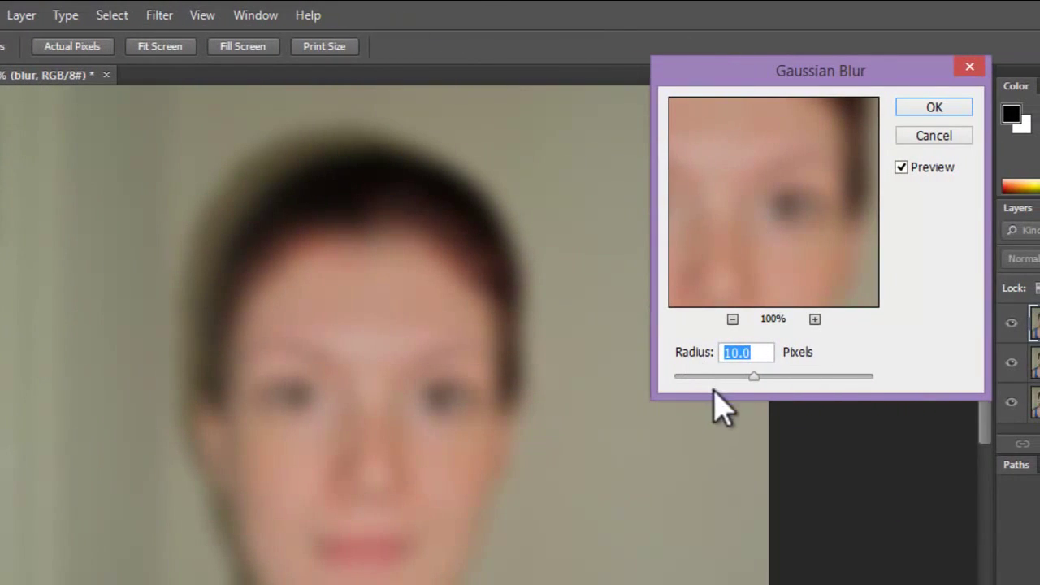
left_click_drag(743, 382, 743, 382)
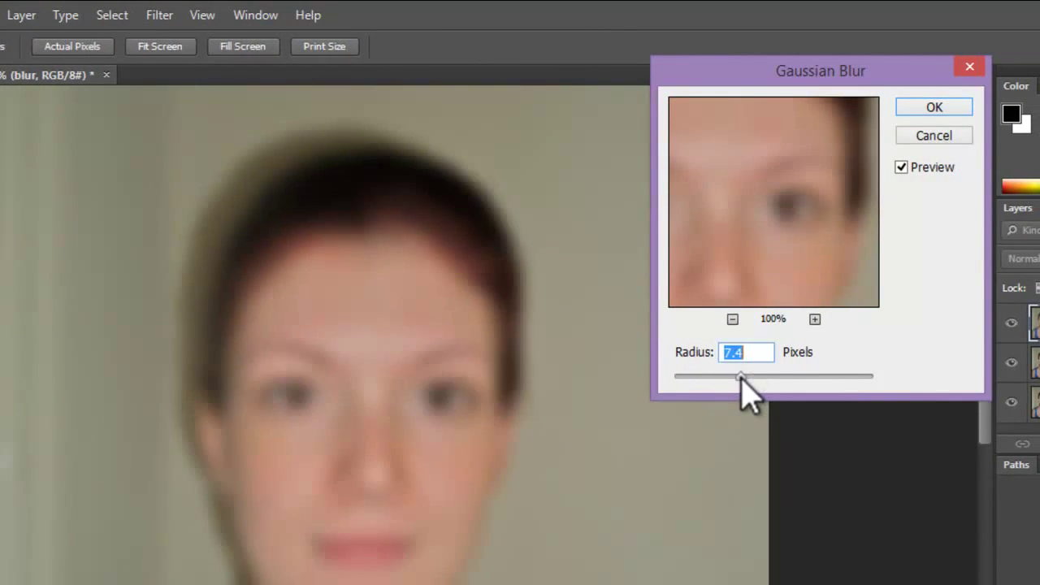
left_click(732, 319)
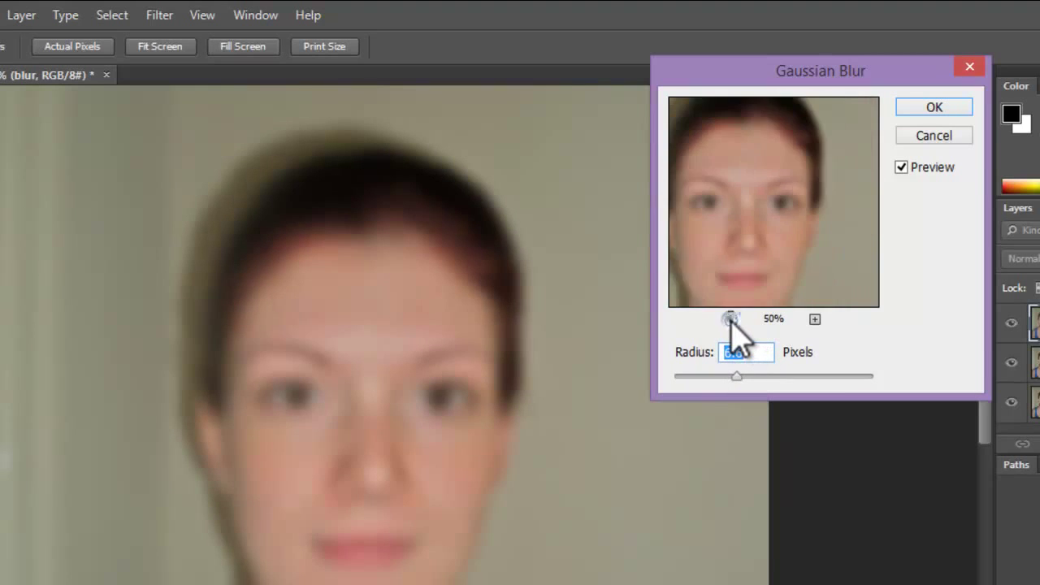
left_click(732, 319)
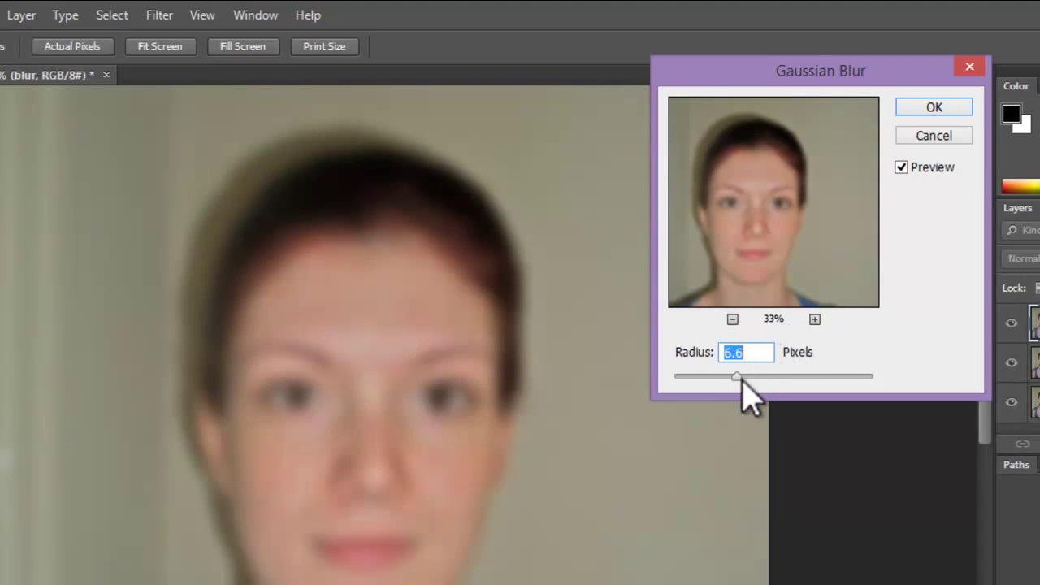
left_click_drag(736, 376, 755, 377)
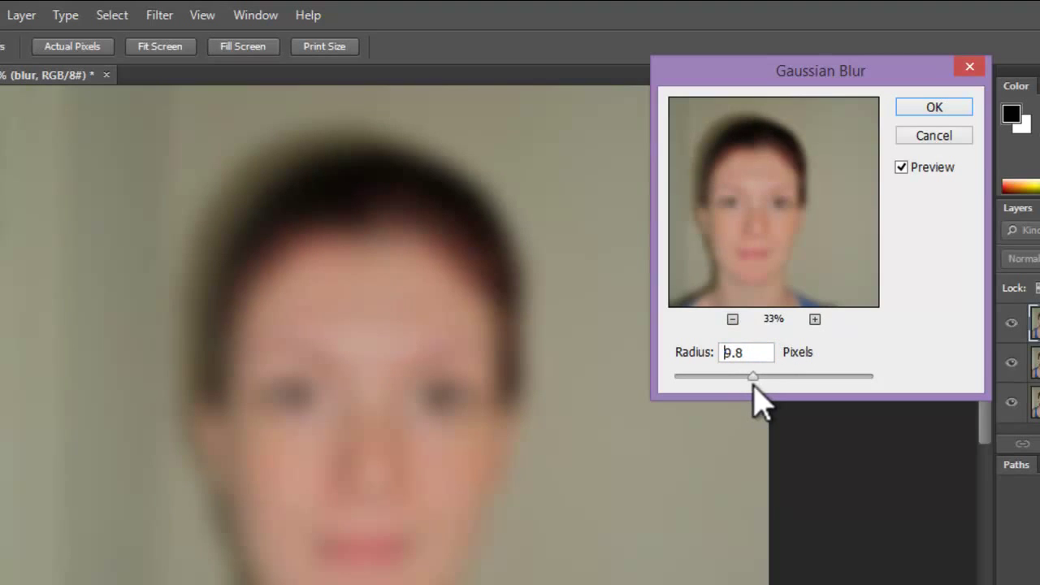
left_click(753, 381)
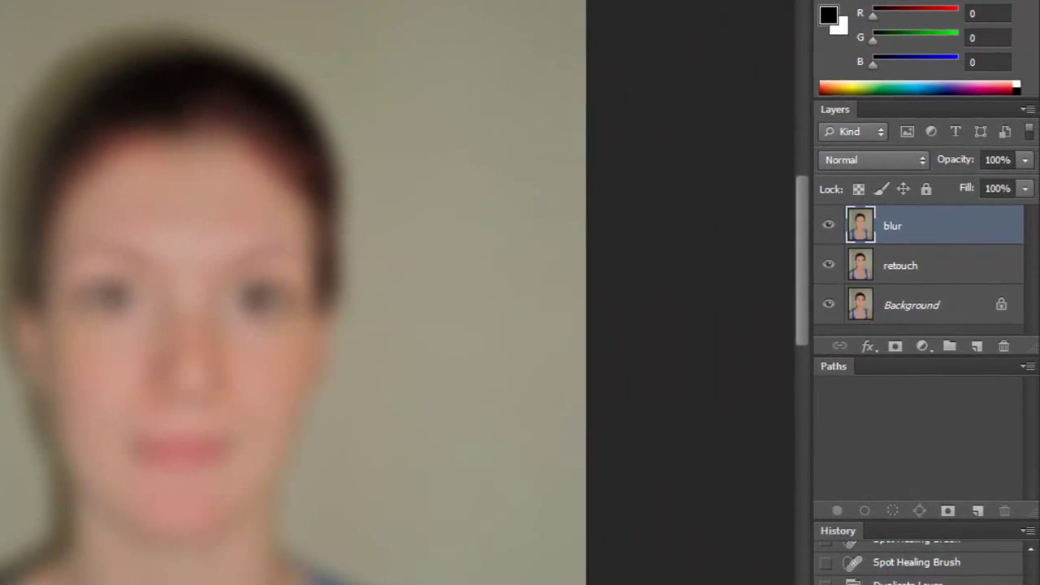
Lower the blur layer's opacity to 50% and hide the layer.
left_click(1024, 161)
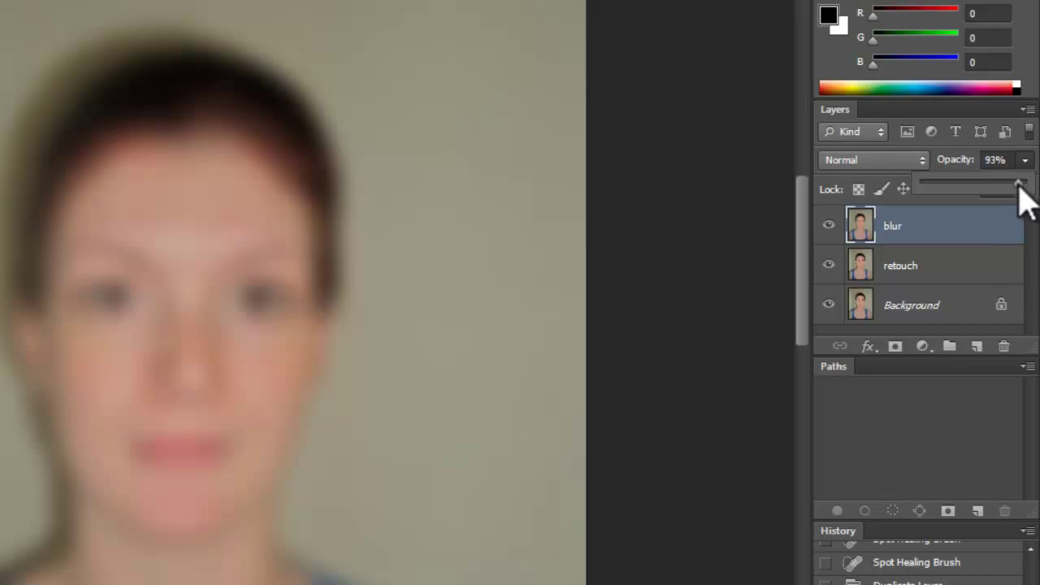
left_click_drag(993, 185, 989, 185)
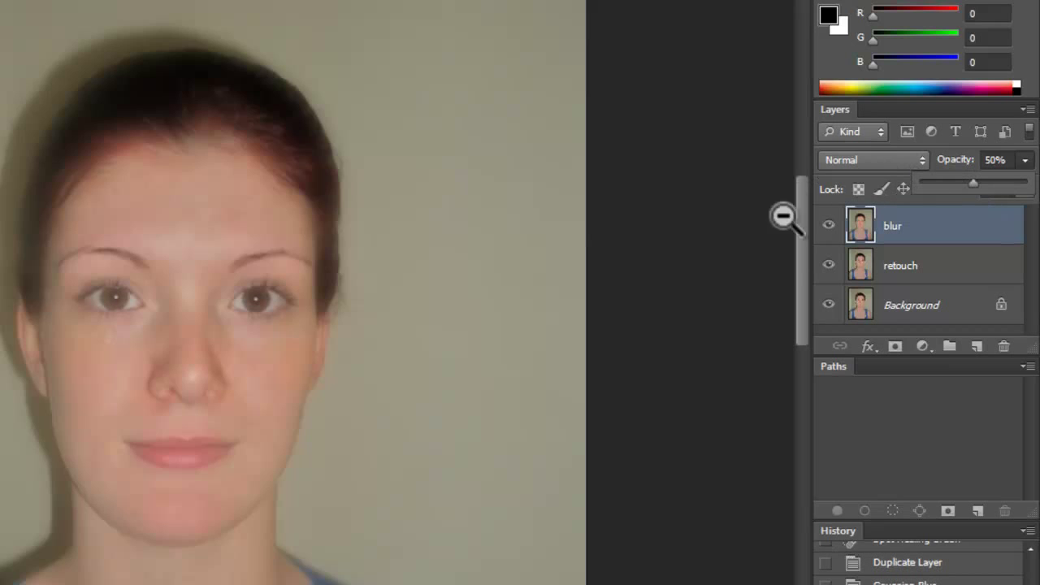
left_click(829, 226)
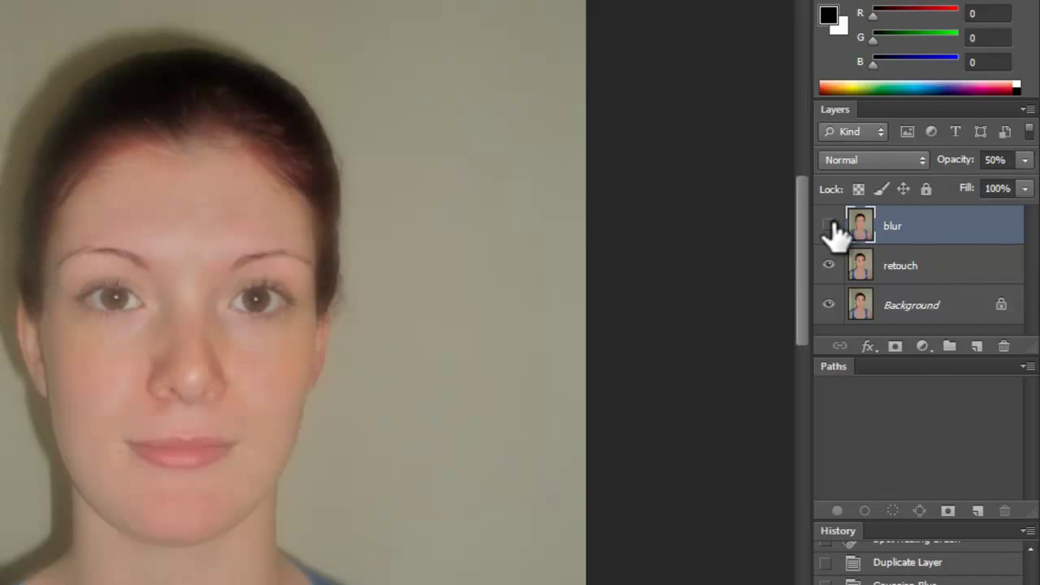
On the retouch layer, marquee forehead and both cheek patches, then expand with Select > Similar.
left_click(934, 275)
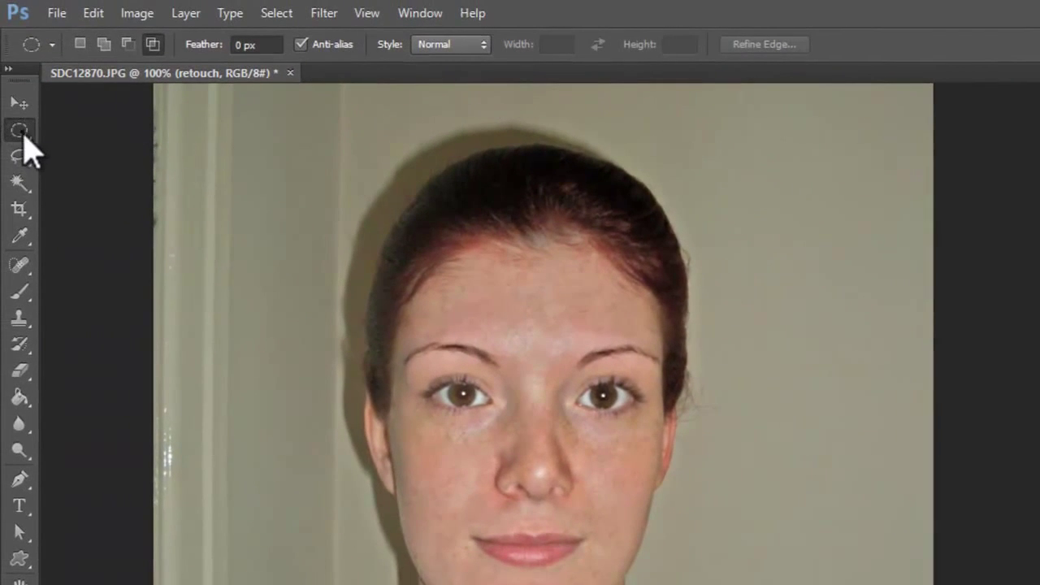
right_click(22, 133)
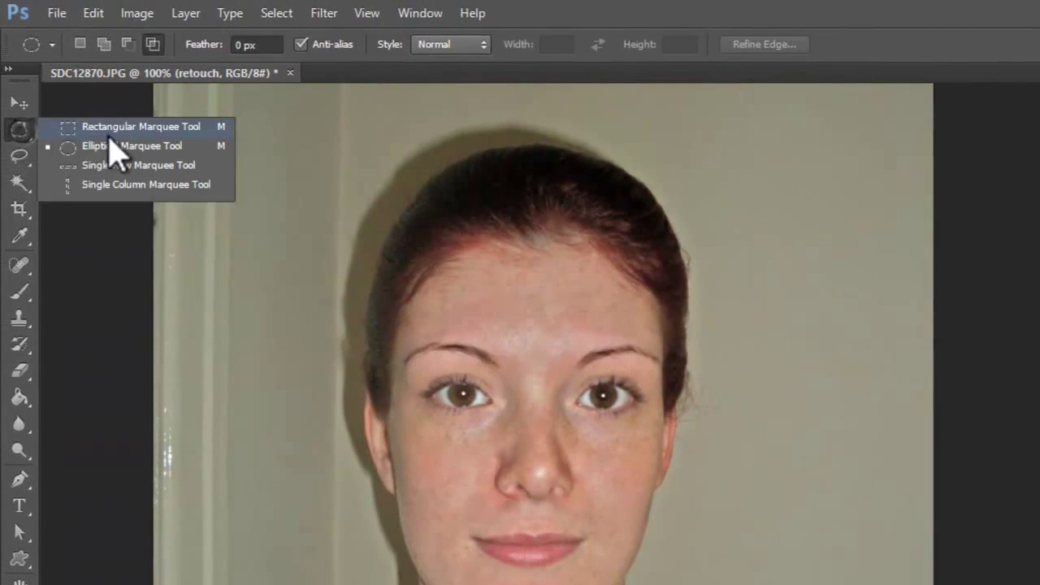
left_click(122, 124)
left_click_drag(475, 212, 537, 297)
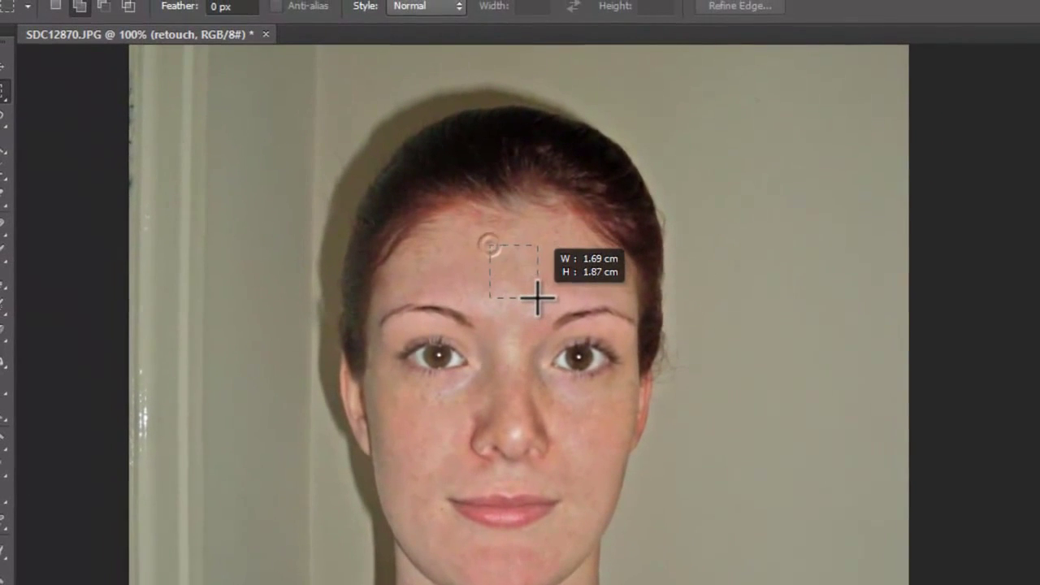
left_click_drag(580, 415, 615, 451)
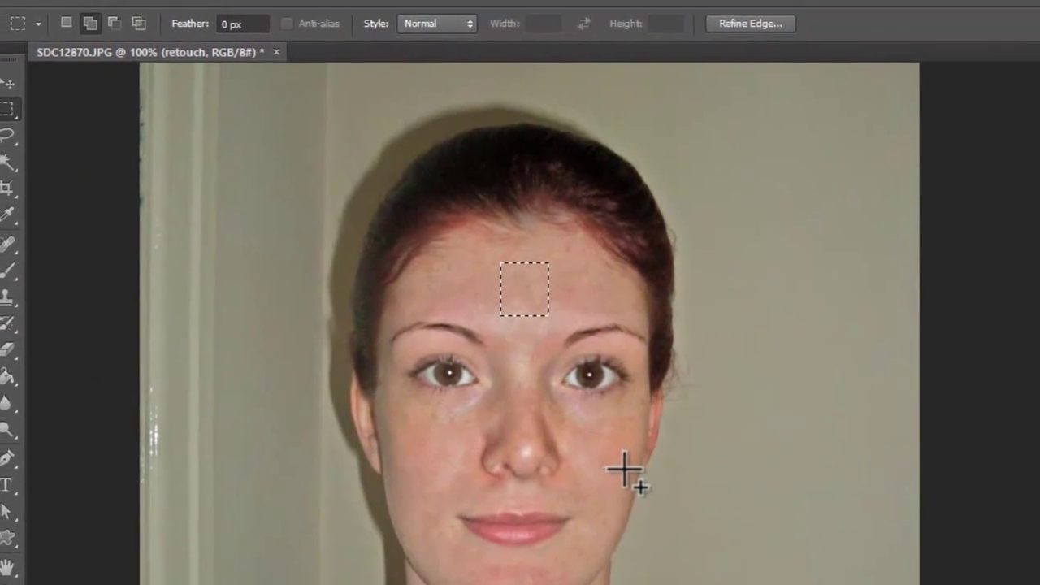
left_click_drag(396, 424, 439, 463)
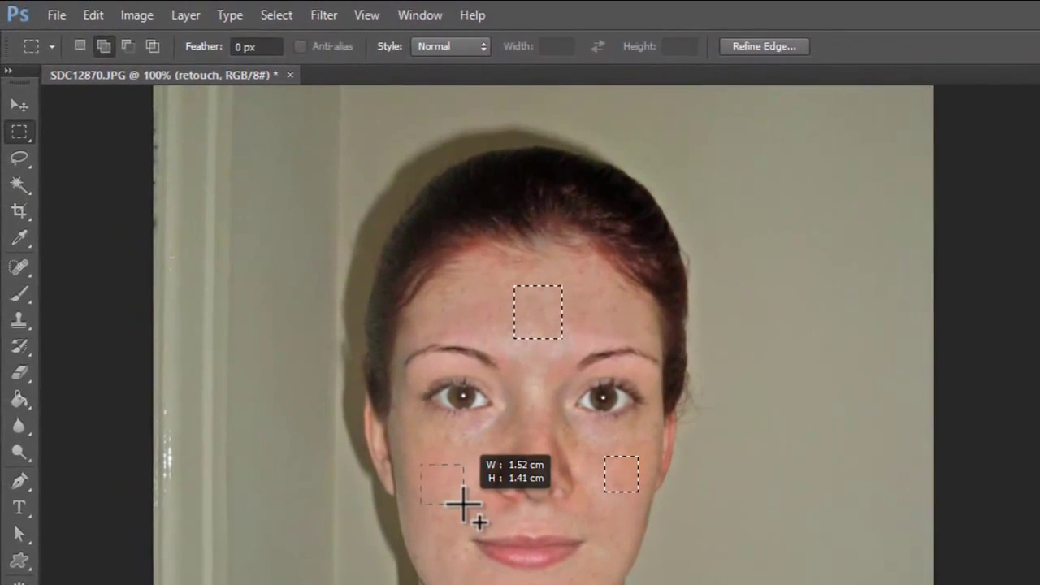
left_click_drag(463, 505, 464, 503)
left_click(276, 15)
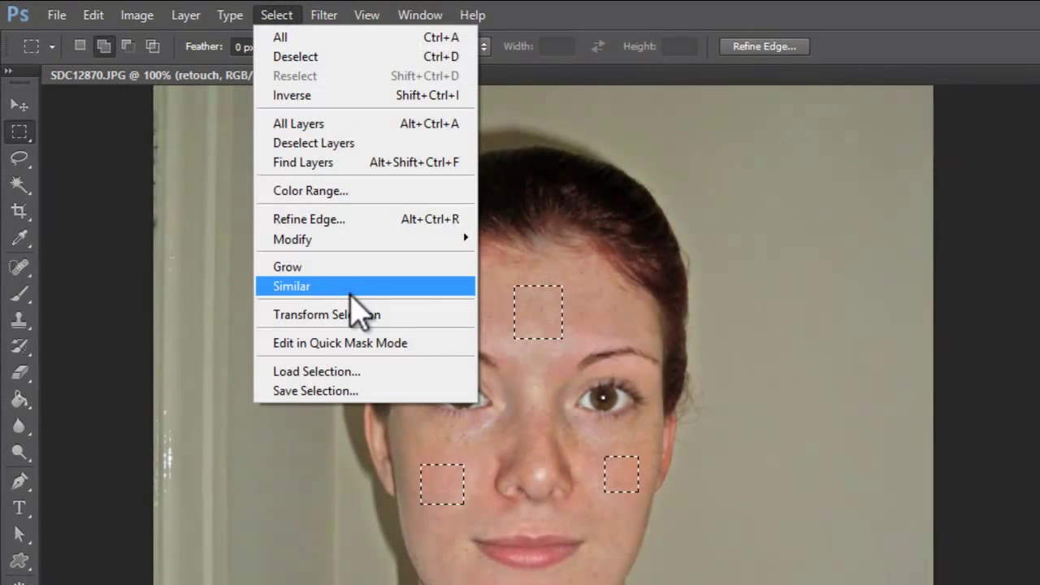
left_click(354, 286)
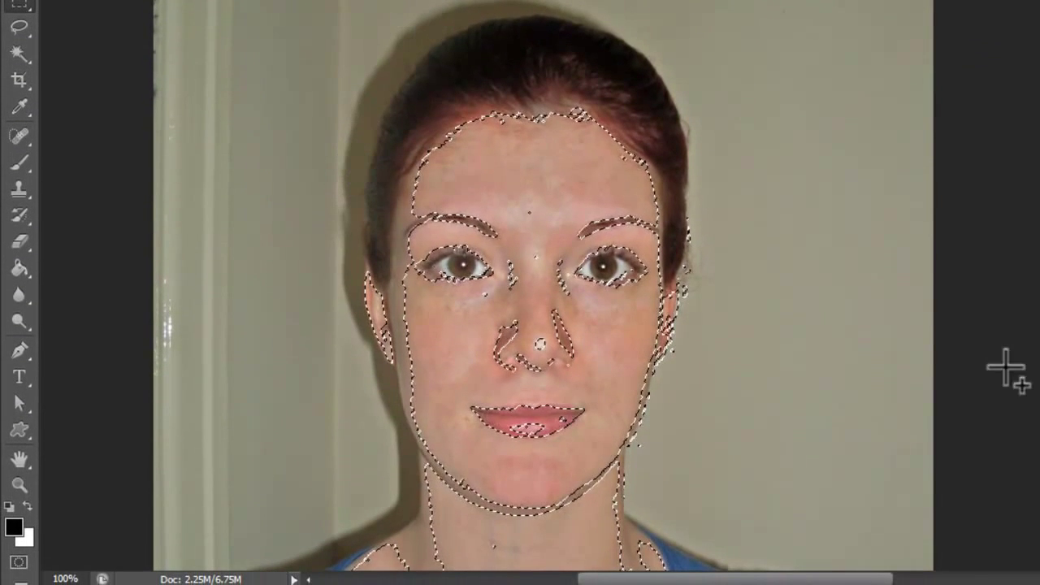
Fit the whole image on screen and set the Lasso Tool to Add to selection mode.
left_click(19, 485)
key("ctrl+d")
key("ctrl+alt+z")
key("ctrl+0")
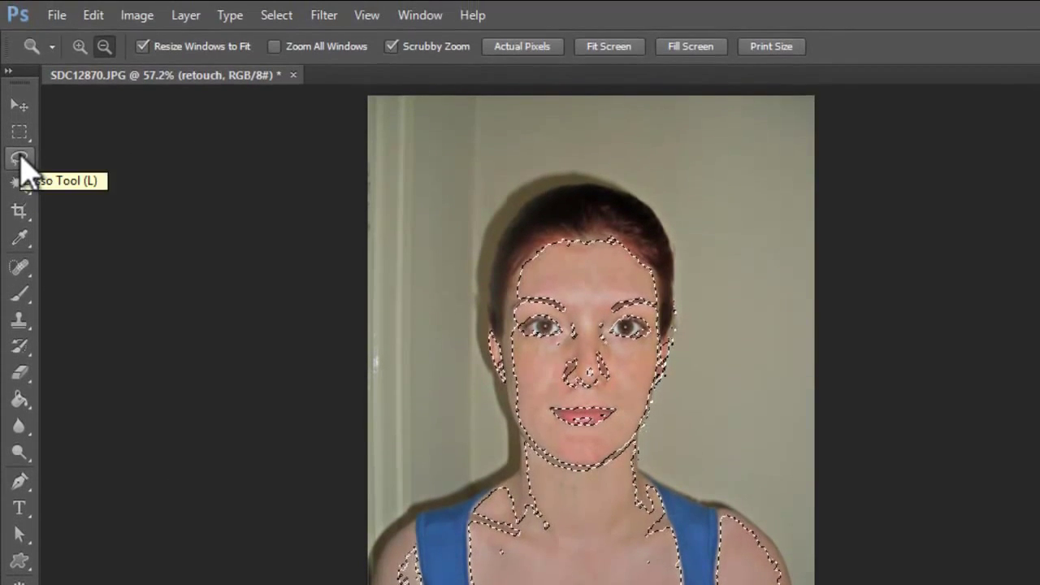
left_click(23, 163)
left_click(78, 155)
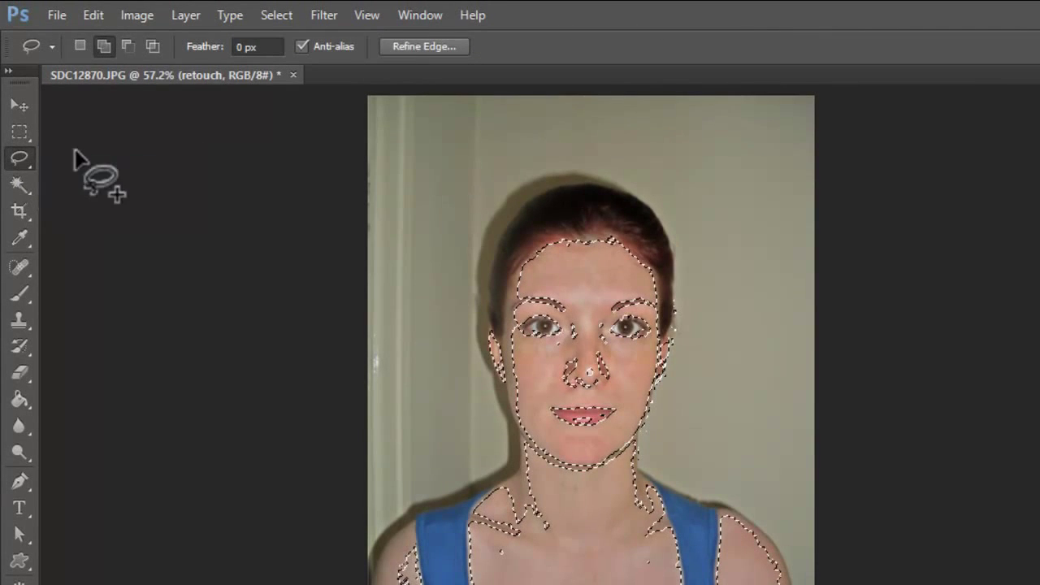
left_click(103, 46)
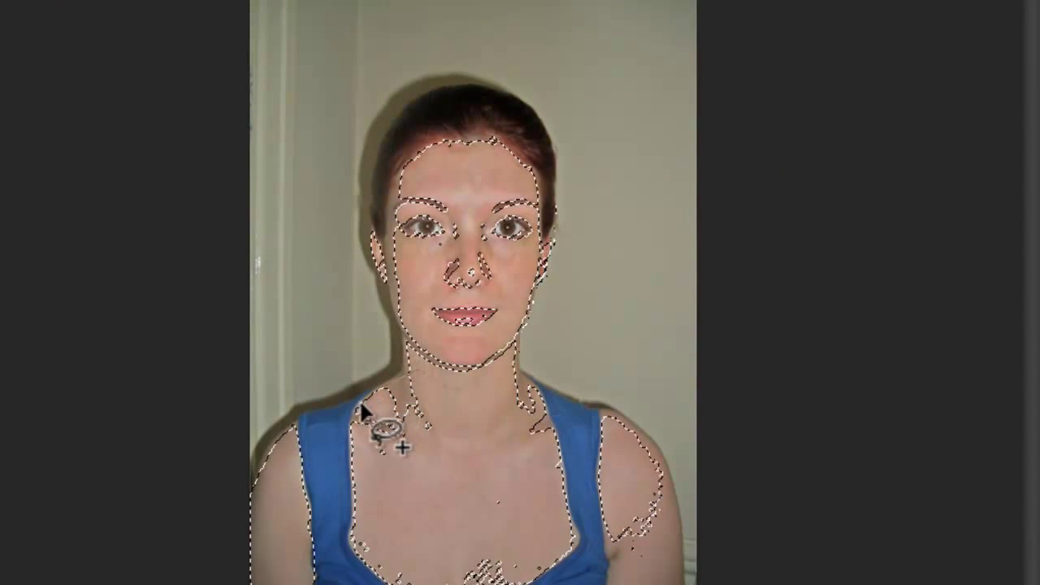
Add lasso loops merging neck and shoulder fragments and tidying around eye, chin and nose.
mouse_move(428, 435)
left_mouse_down()
mouse_move(392, 455)
mouse_move(362, 528)
mouse_move(384, 580)
left_mouse_up()
mouse_move(510, 502)
left_mouse_down()
mouse_move(487, 483)
mouse_move(388, 459)
left_mouse_up()
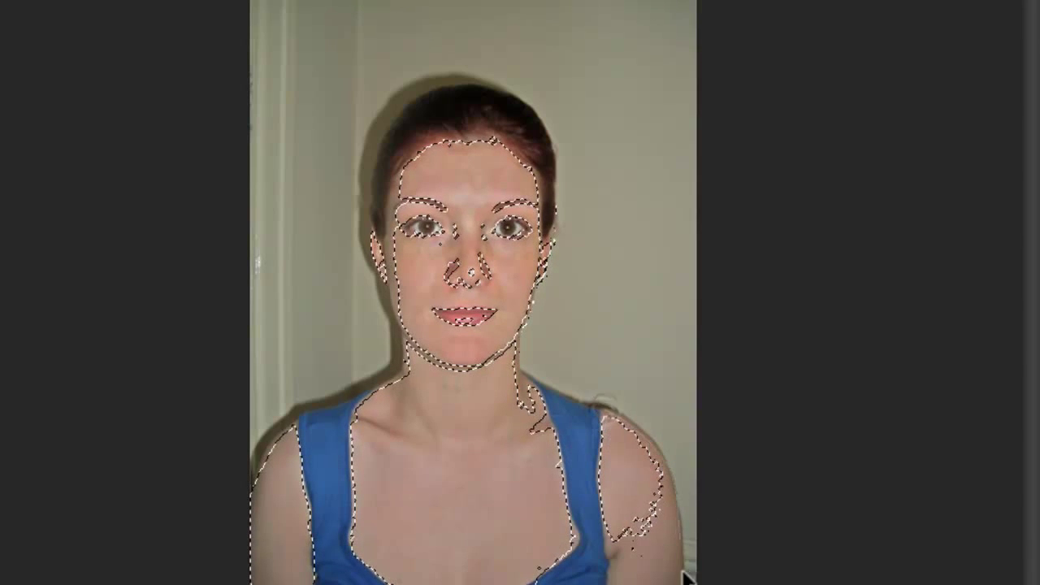
left_click_drag(611, 561, 606, 417)
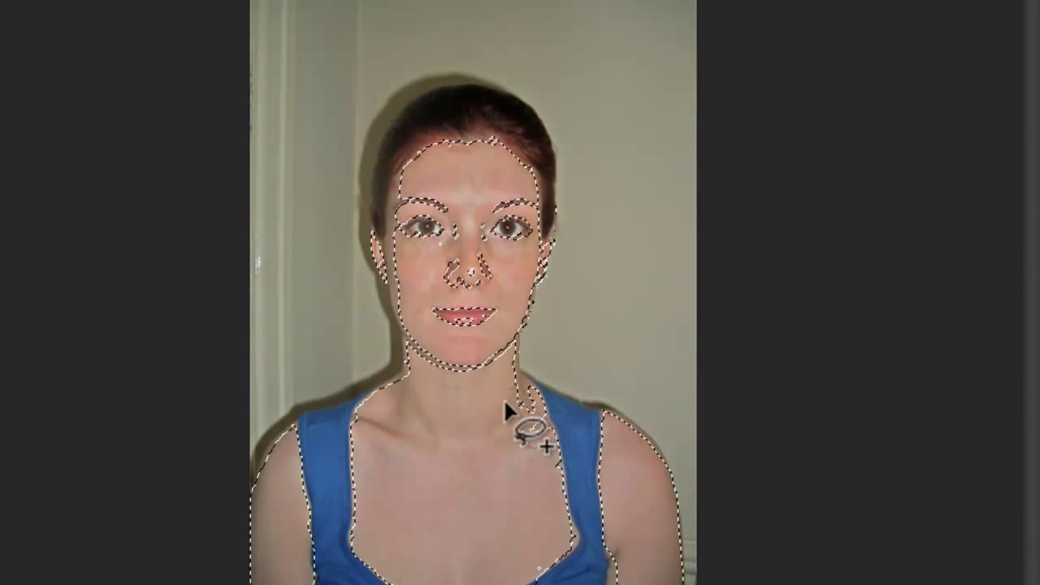
left_click_drag(513, 370, 542, 413)
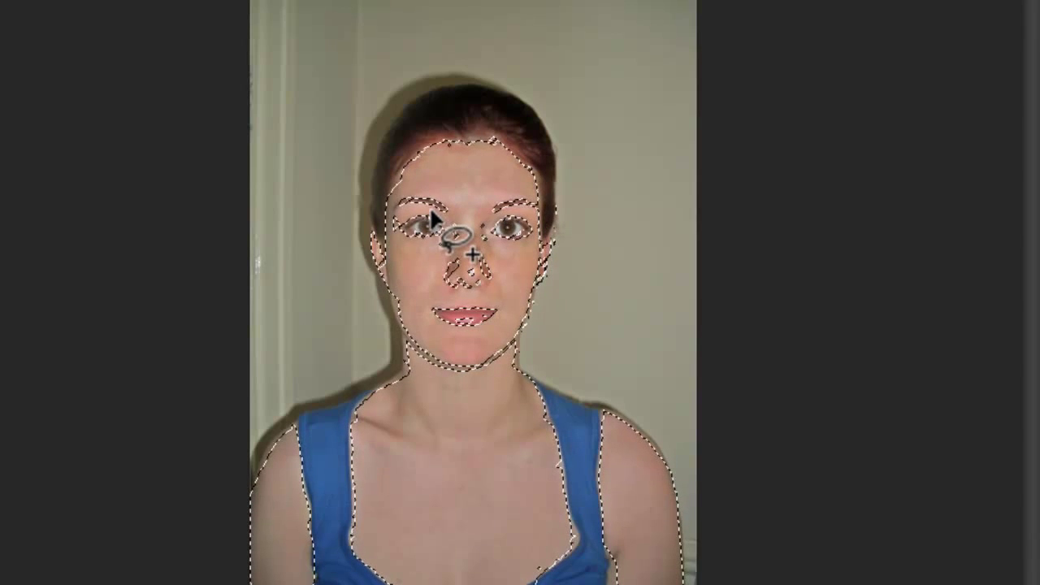
mouse_move(459, 237)
left_mouse_down()
mouse_move(418, 214)
mouse_move(420, 232)
mouse_move(465, 235)
mouse_move(422, 220)
mouse_move(421, 234)
mouse_move(466, 237)
left_mouse_up()
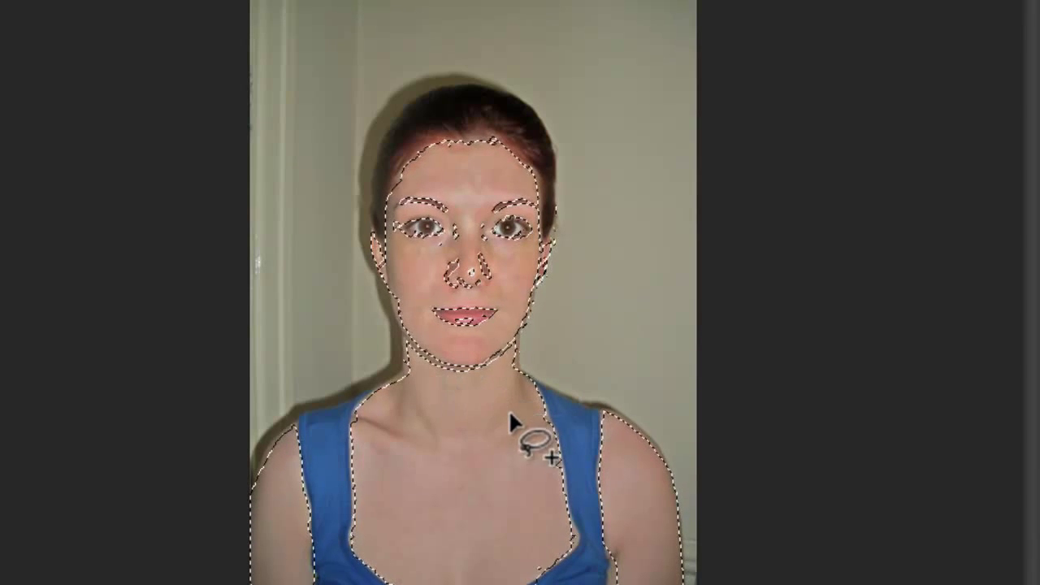
mouse_move(468, 389)
left_mouse_down()
mouse_move(395, 330)
mouse_move(503, 333)
left_mouse_up()
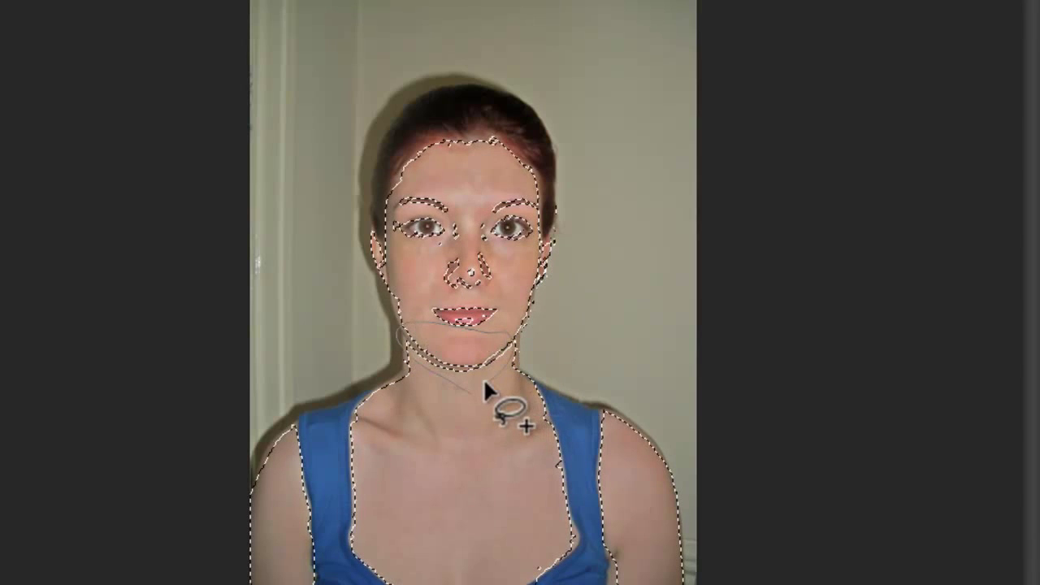
left_click_drag(484, 382, 480, 390)
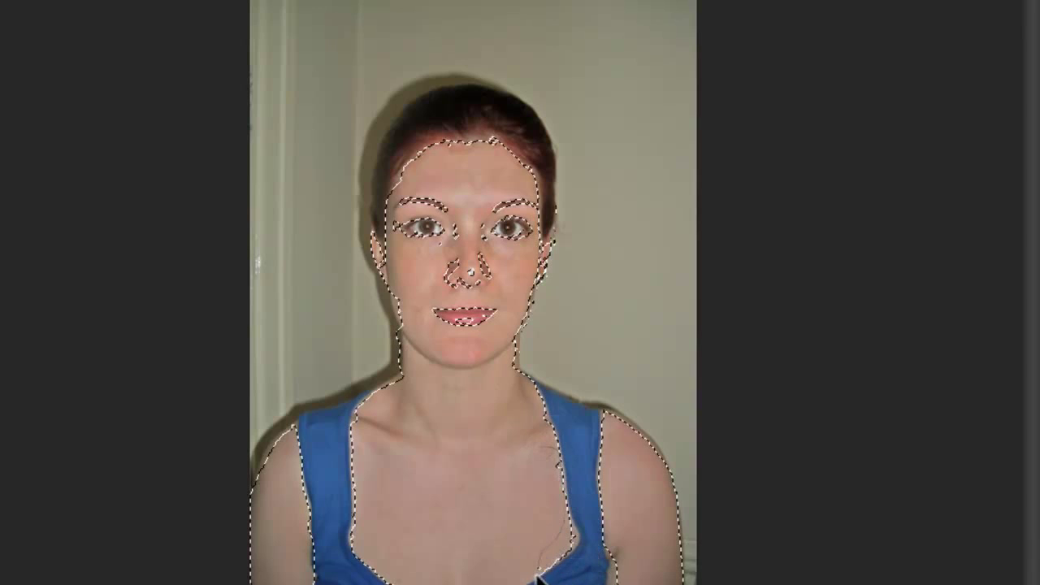
mouse_move(441, 278)
left_mouse_down()
mouse_move(472, 250)
mouse_move(504, 271)
mouse_move(445, 281)
left_mouse_up()
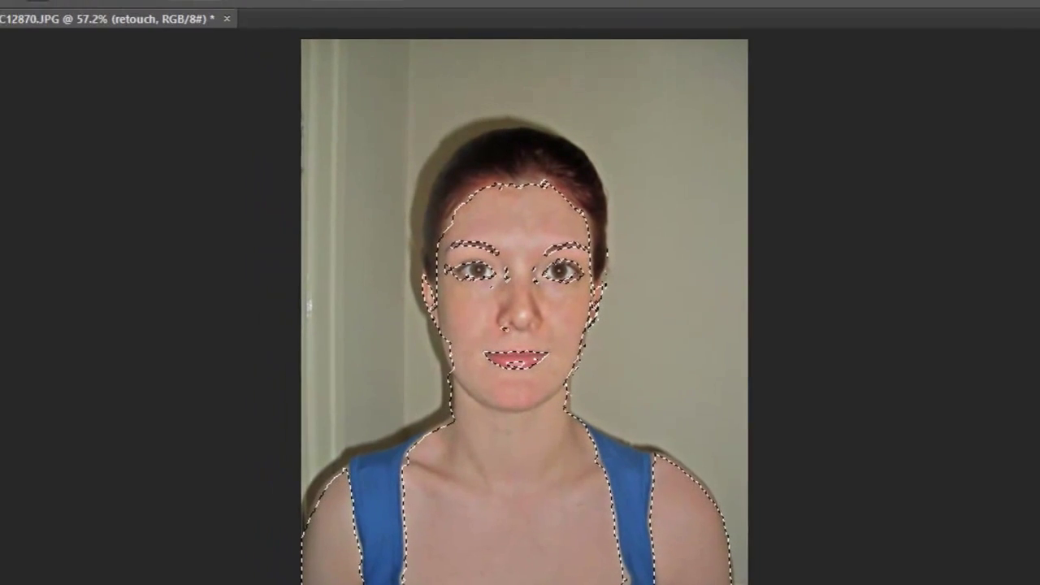
Feather the skin selection with a 10-pixel radius via Select > Modify > Feather.
left_click(281, 15)
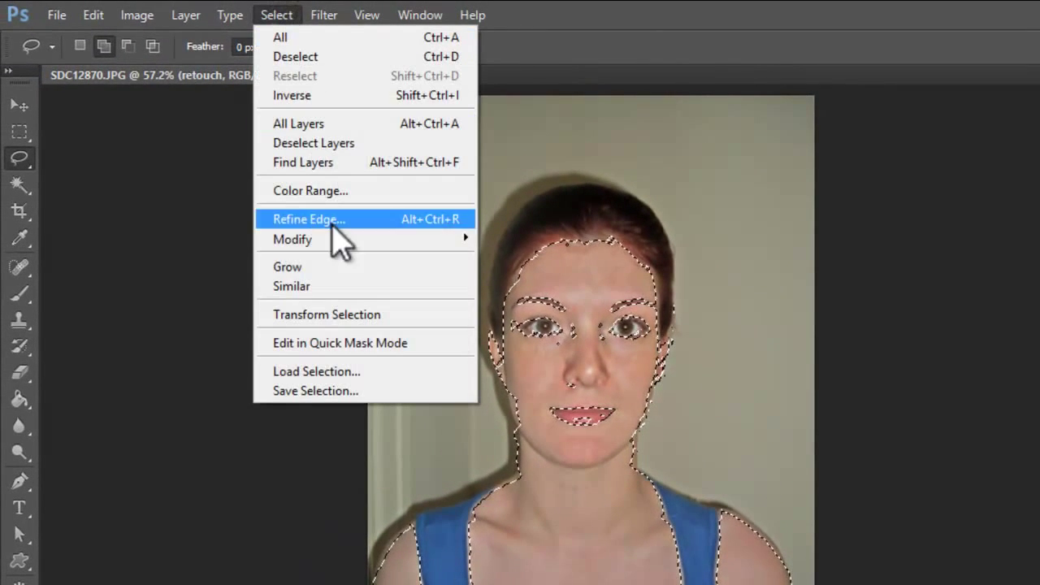
mouse_move(356, 244)
left_click(535, 317)
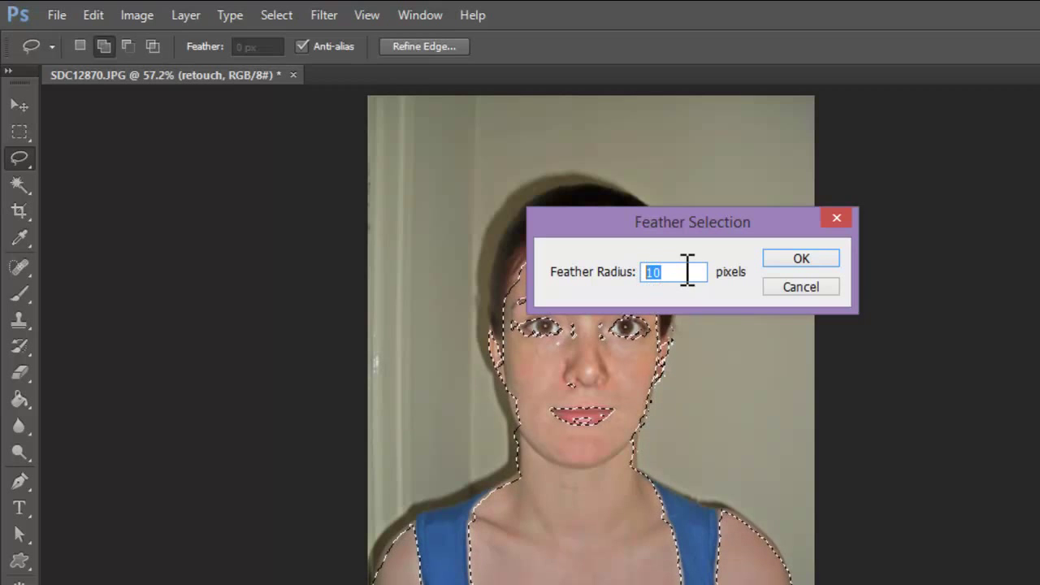
left_click(799, 260)
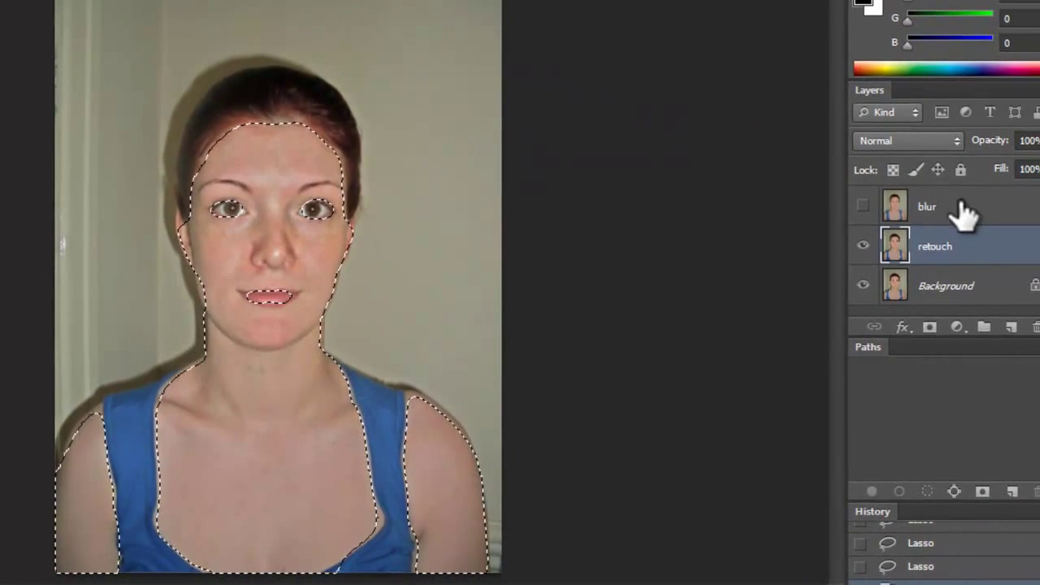
Show and select the blur layer, then add a layer mask from the skin selection.
left_click(963, 209)
left_click(863, 206)
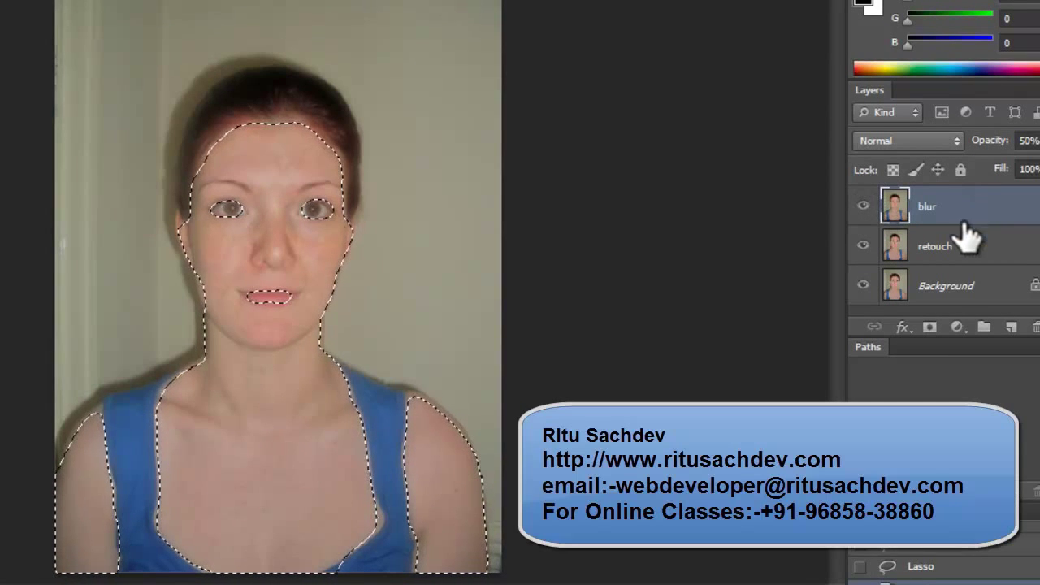
left_click(931, 329)
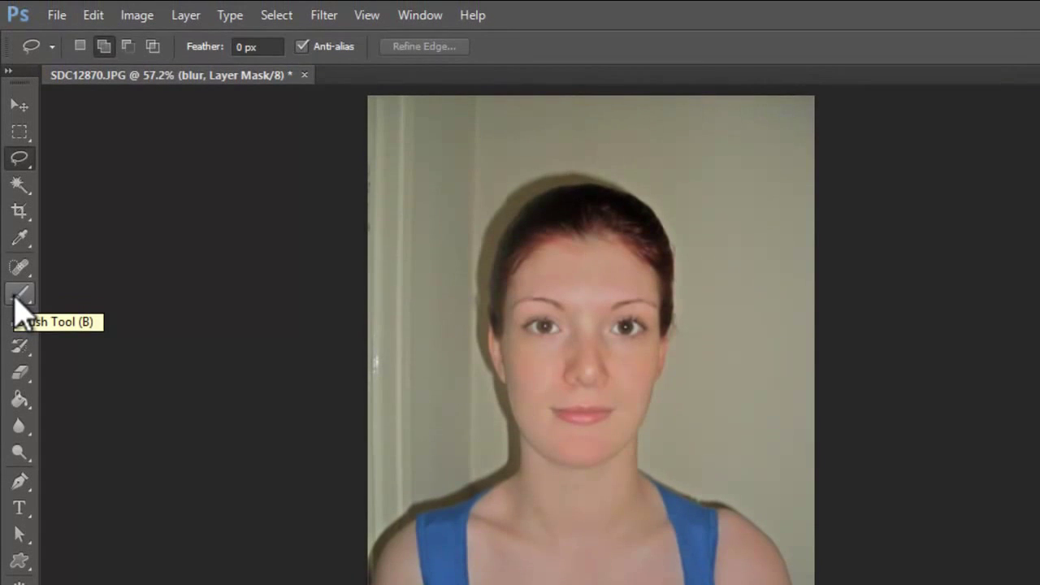
left_click(16, 128)
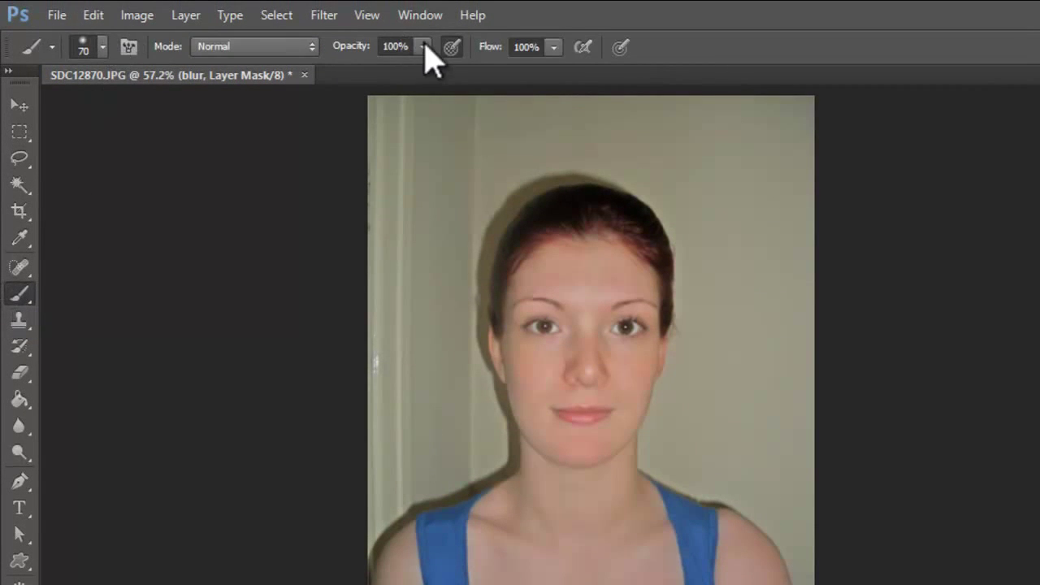
left_click(102, 48)
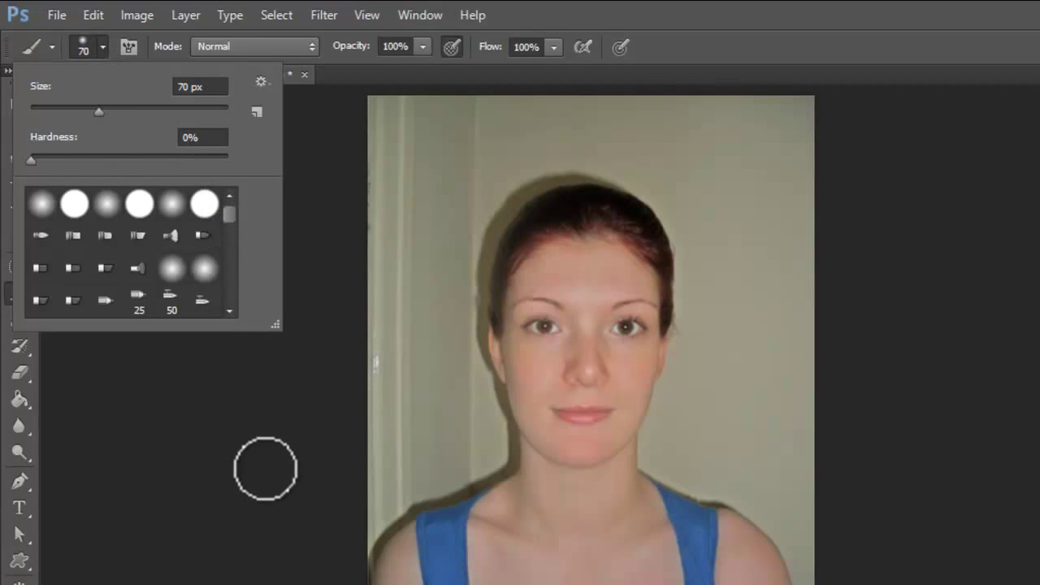
left_click(249, 408)
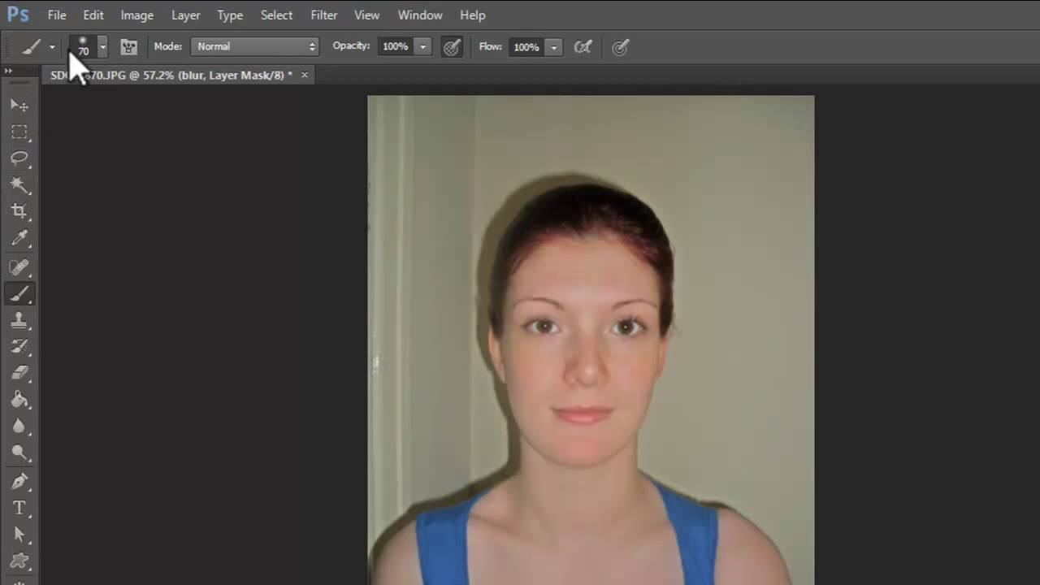
key("z")
Zoom in to 100% on the face and shrink the Brush Tool to 42 px.
left_click(558, 419, "alt")
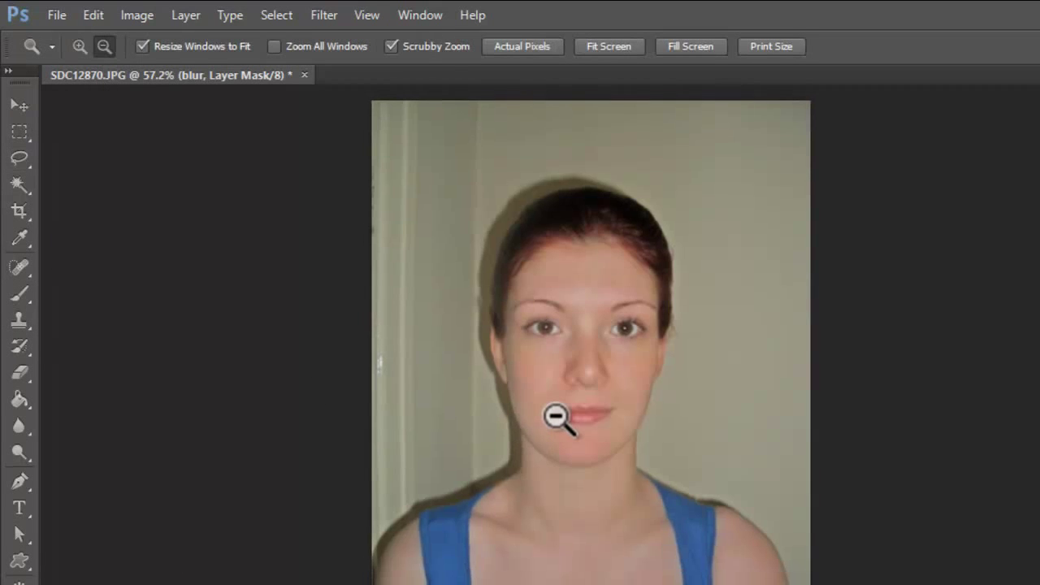
left_click(79, 46)
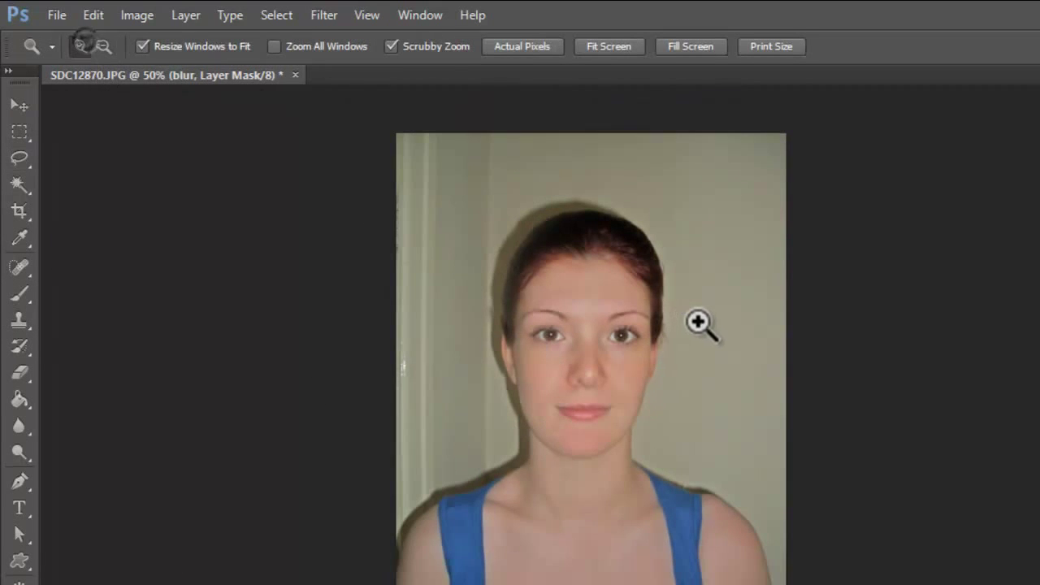
left_click(700, 325)
left_click(700, 325)
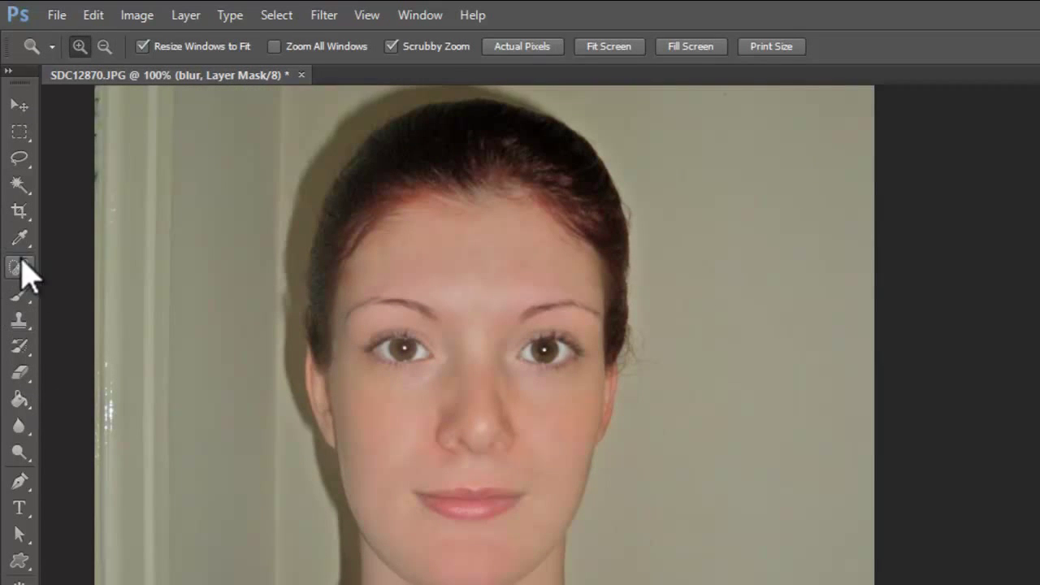
left_click(20, 295)
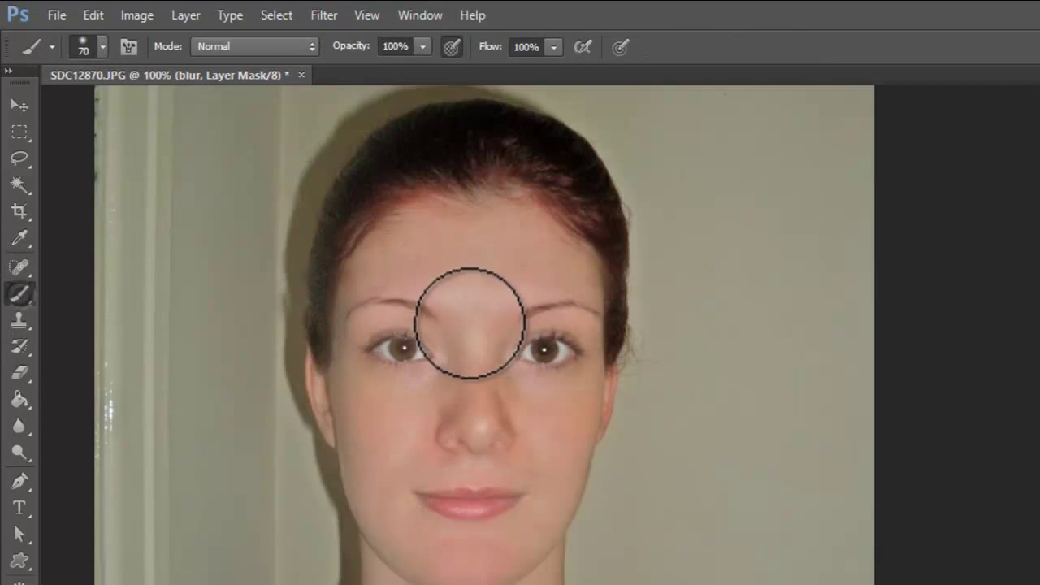
left_click(104, 46)
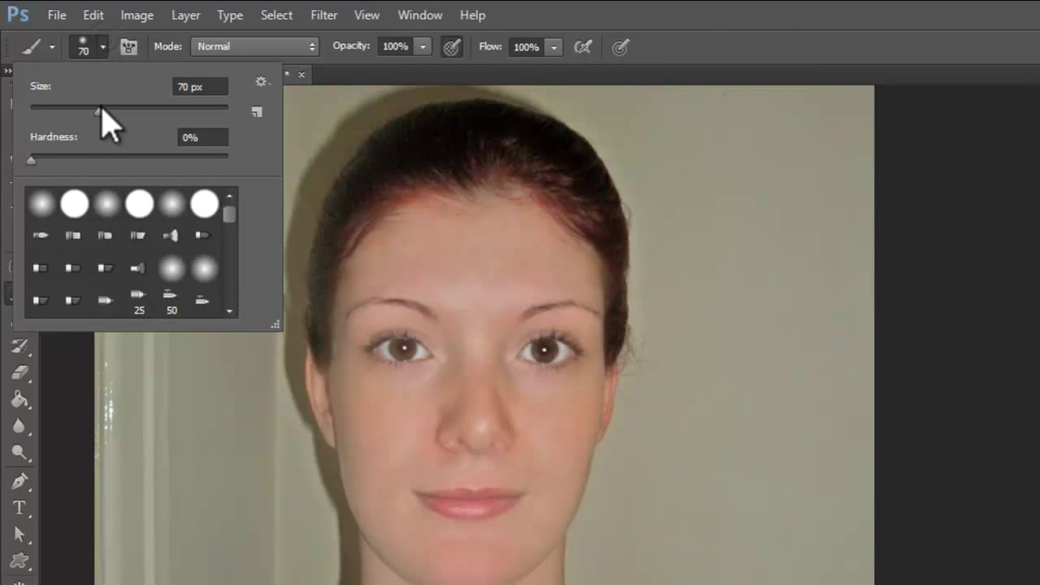
left_click_drag(99, 112, 71, 112)
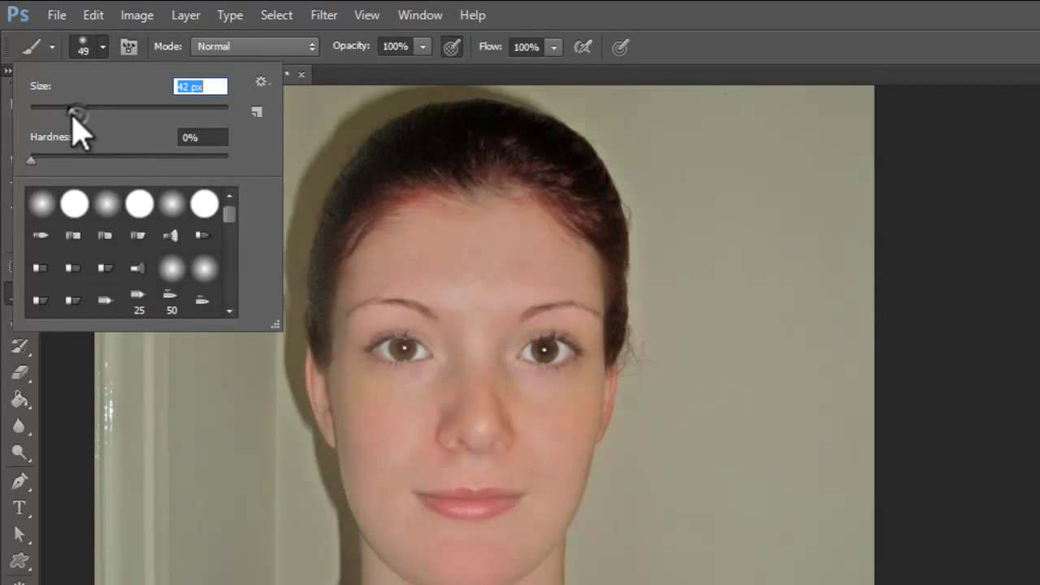
left_click(400, 346)
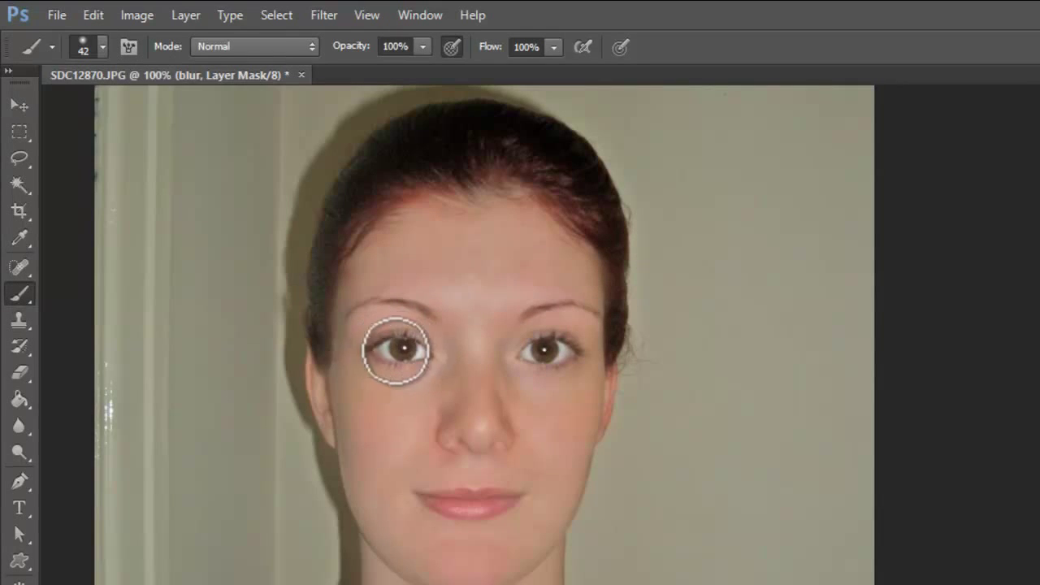
Paint black on the blur layer mask over both eyes, the nose and the lips.
mouse_move(590, 350)
left_mouse_down()
mouse_move(548, 355)
mouse_move(558, 350)
mouse_move(543, 341)
mouse_move(539, 354)
mouse_move(552, 349)
mouse_move(541, 351)
left_mouse_up()
left_click_drag(409, 350, 391, 347)
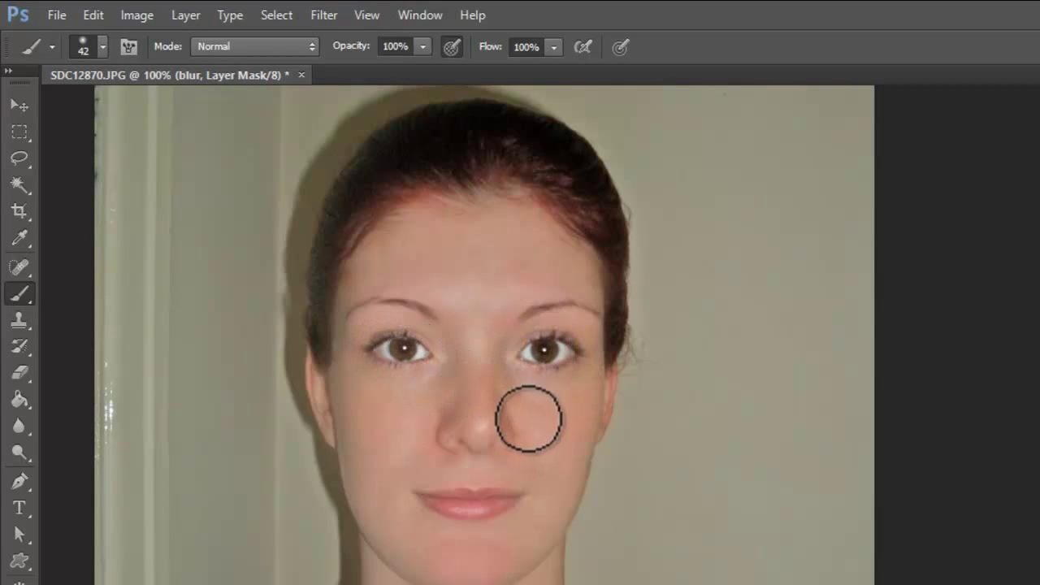
mouse_move(529, 418)
left_mouse_down()
mouse_move(499, 415)
mouse_move(513, 425)
mouse_move(481, 439)
mouse_move(455, 425)
mouse_move(462, 409)
mouse_move(466, 437)
mouse_move(486, 444)
mouse_move(520, 420)
mouse_move(495, 366)
mouse_move(506, 431)
mouse_move(453, 366)
mouse_move(452, 425)
left_mouse_up()
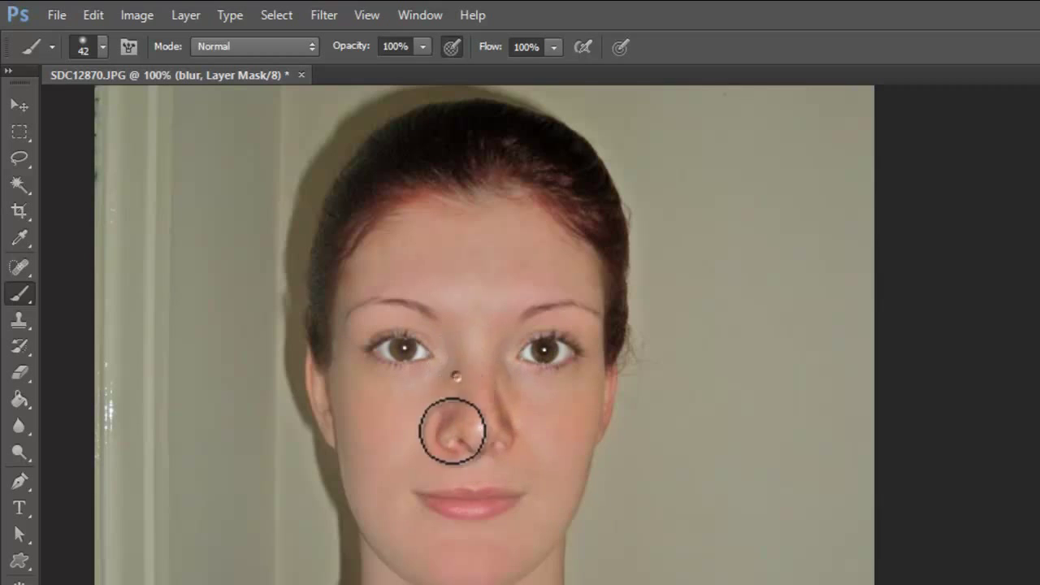
mouse_move(460, 499)
left_mouse_down()
mouse_move(494, 508)
mouse_move(444, 499)
mouse_move(495, 504)
left_mouse_up()
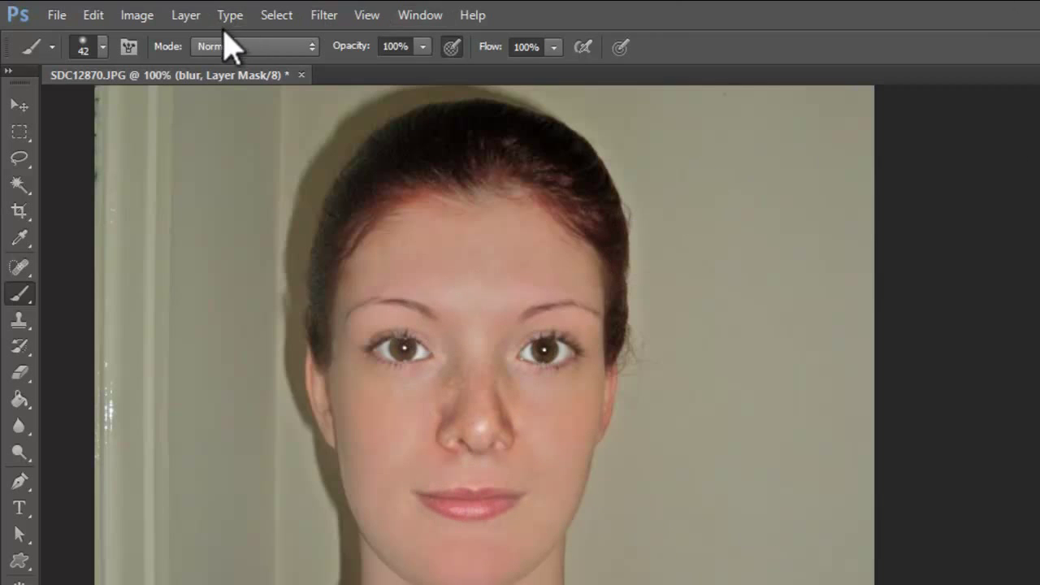
Shrink the brush to 16 px and paint black over the left eyebrow on the mask.
left_click(103, 46)
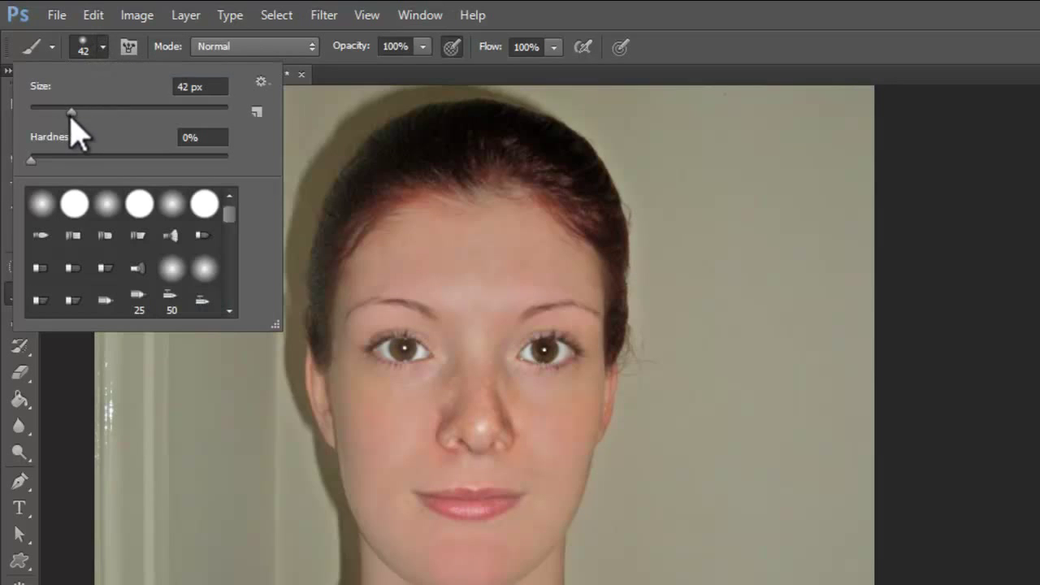
left_click_drag(68, 116, 41, 116)
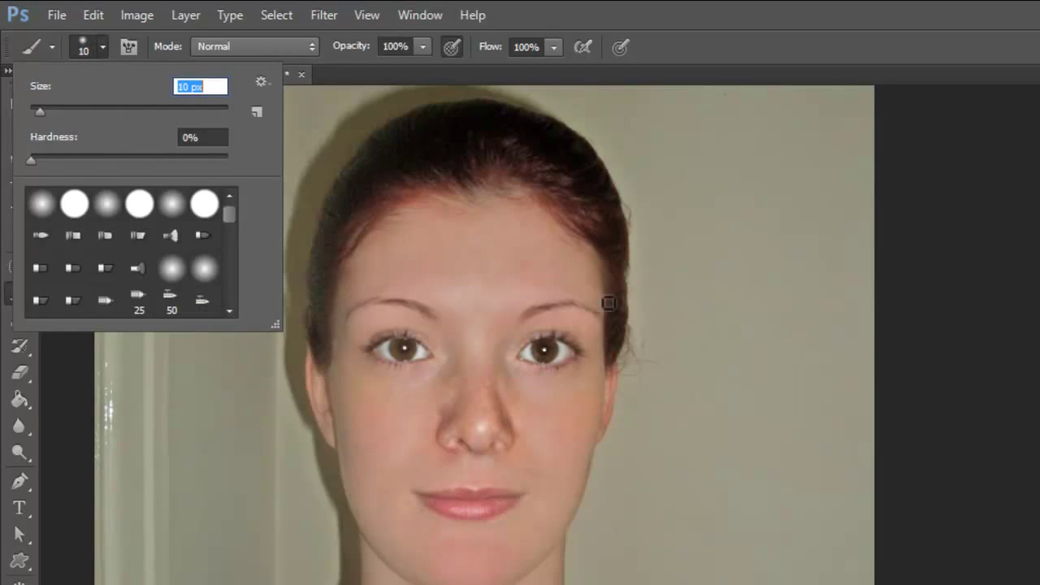
left_click(536, 310)
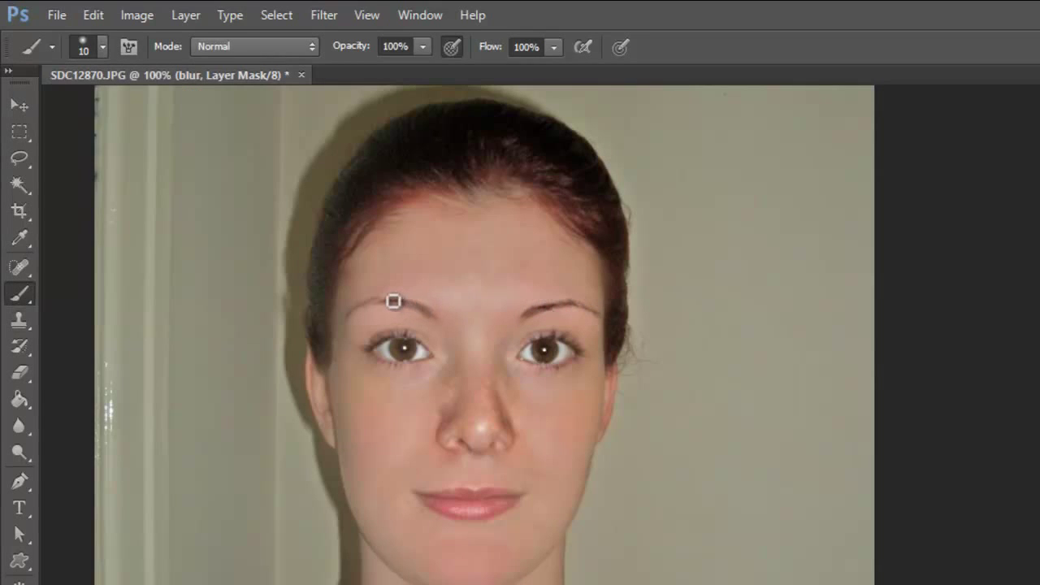
mouse_move(393, 302)
left_mouse_down()
mouse_move(355, 311)
mouse_move(429, 316)
left_mouse_up()
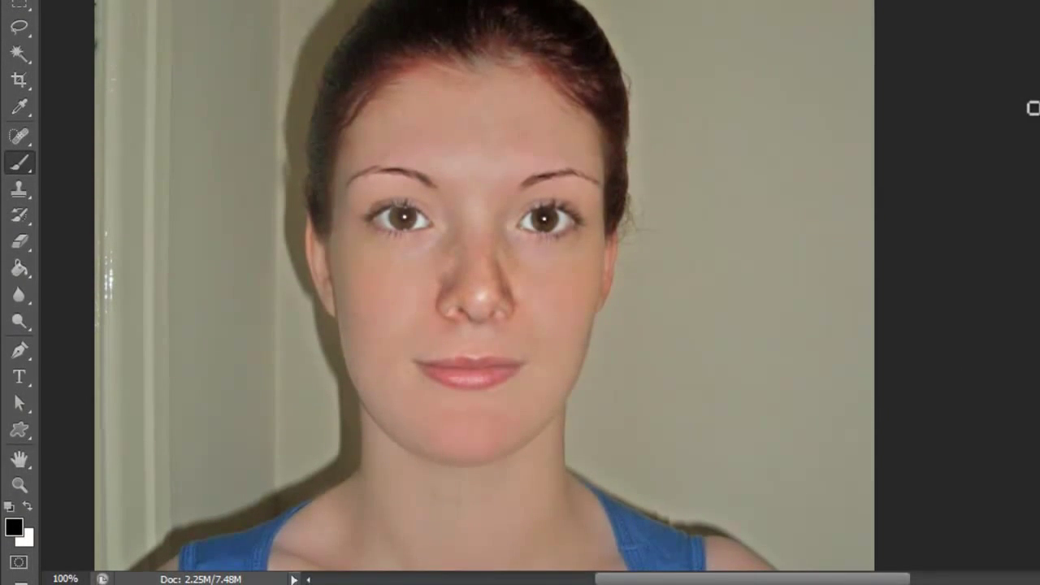
Paint white to restore smoothing below the eye and on the chin, then fit the photo on screen.
left_click(29, 509)
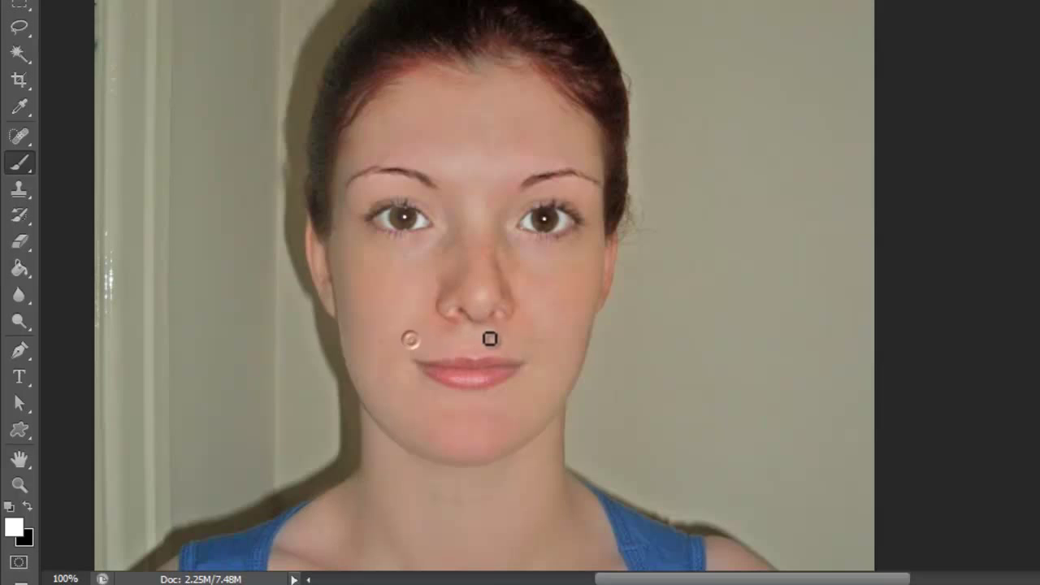
left_click(546, 249)
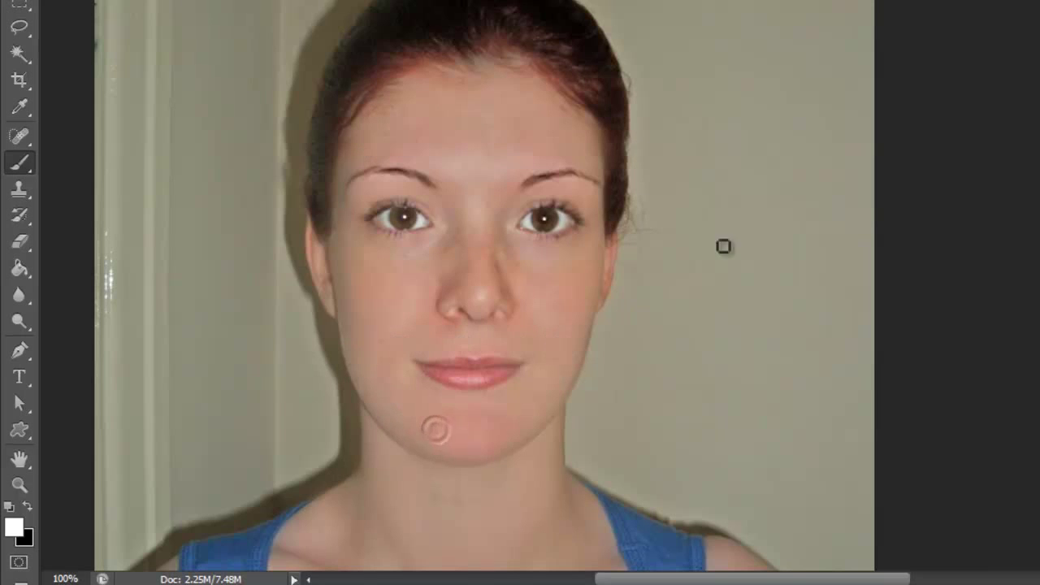
left_click(19, 321)
scroll(484, 286, "down", 5)
scroll(484, 286, "up", 2)
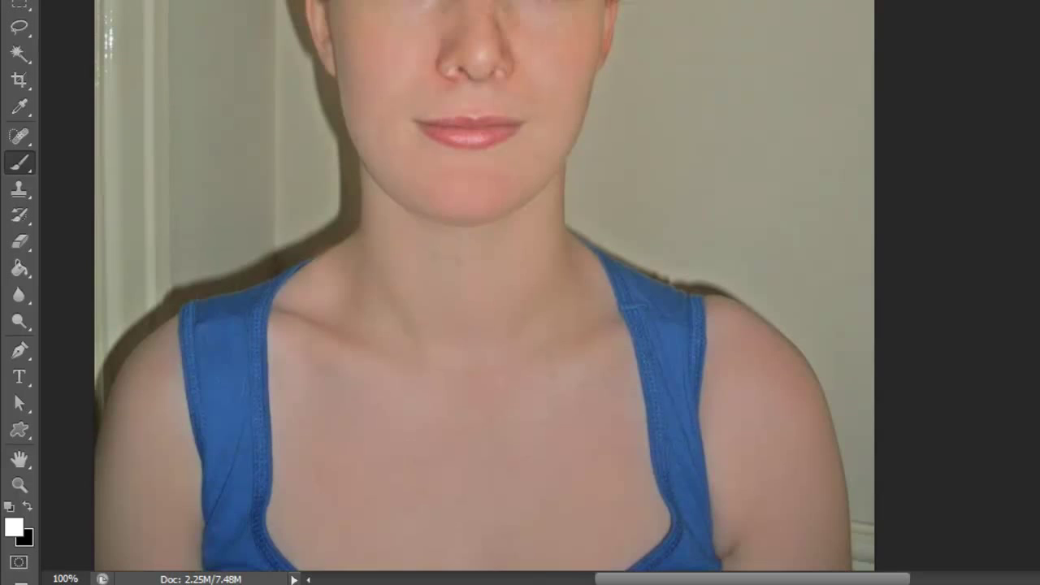
scroll(304, 478, "up", 3)
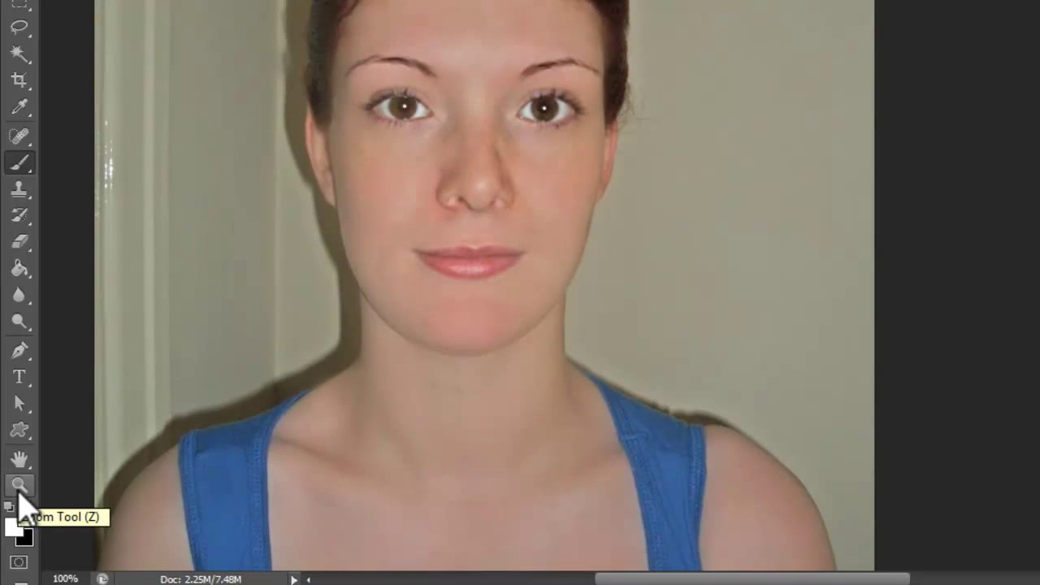
left_click(19, 486)
key("ctrl+0")
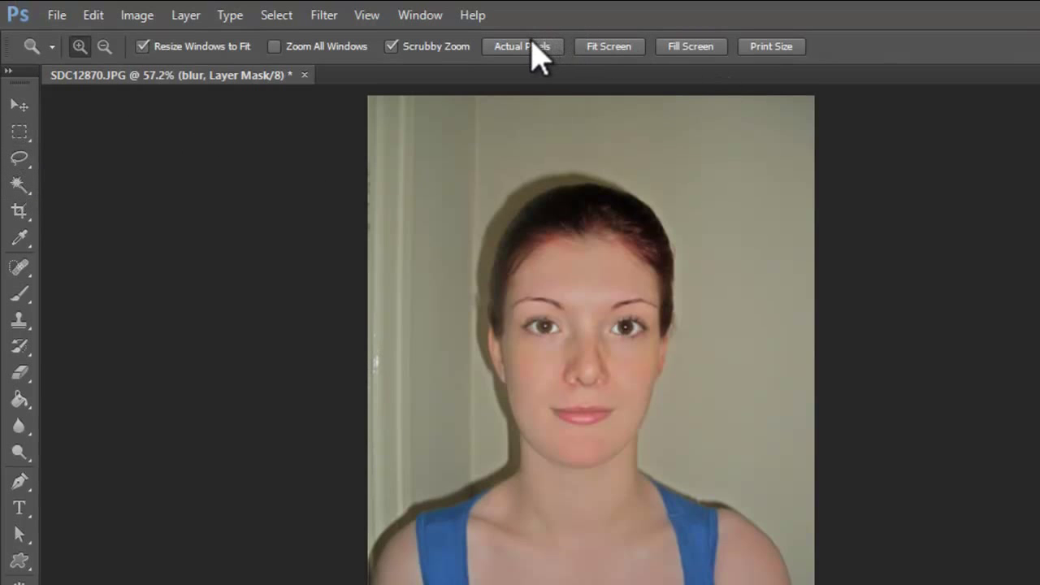
At 100% zoom, draw an elliptical marquee selection tightly around the left eye.
left_click(643, 268)
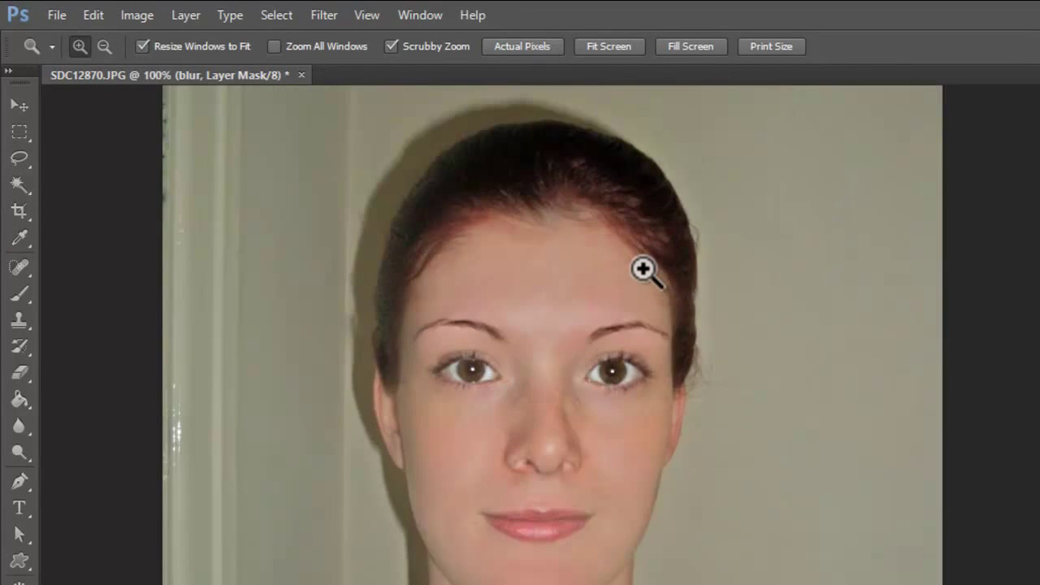
left_click(22, 133)
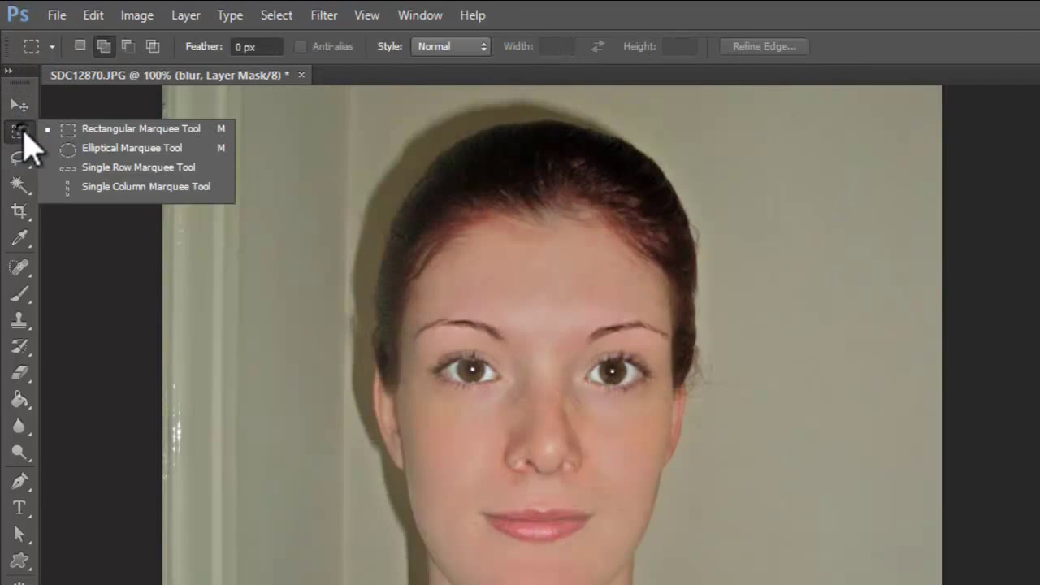
left_click(120, 150)
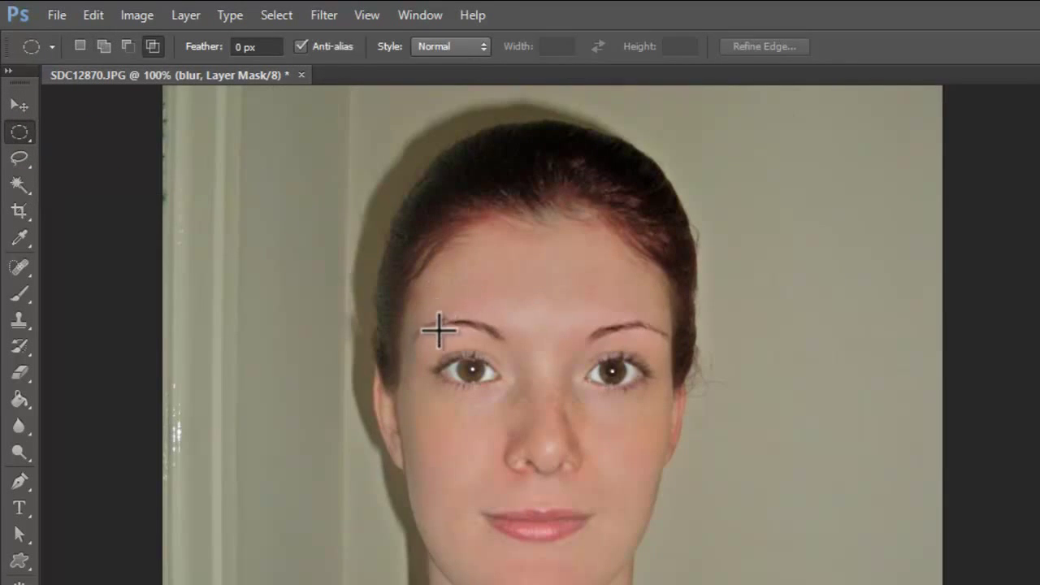
left_click_drag(432, 334, 505, 381)
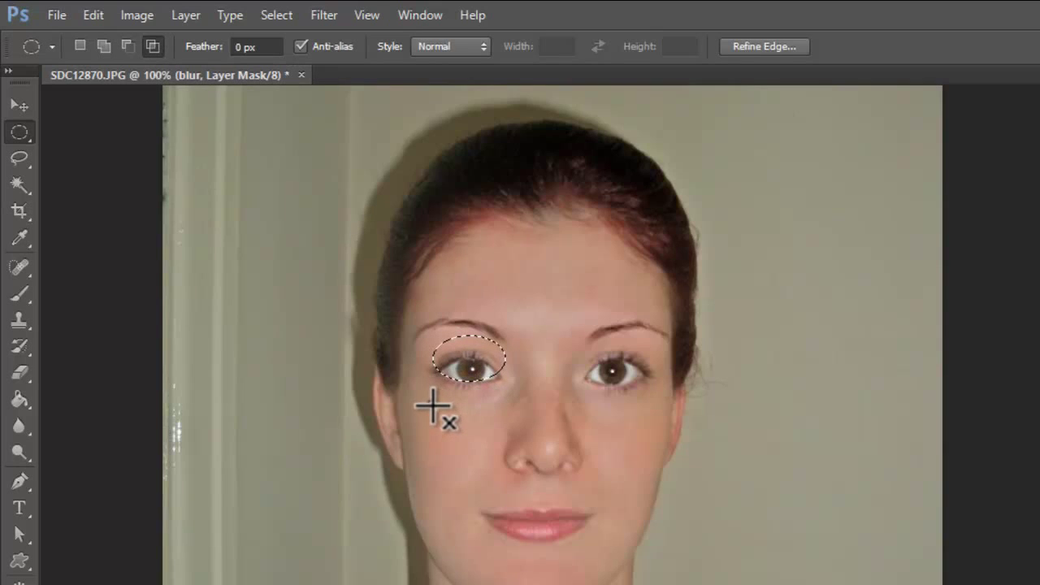
left_click_drag(461, 393, 498, 358)
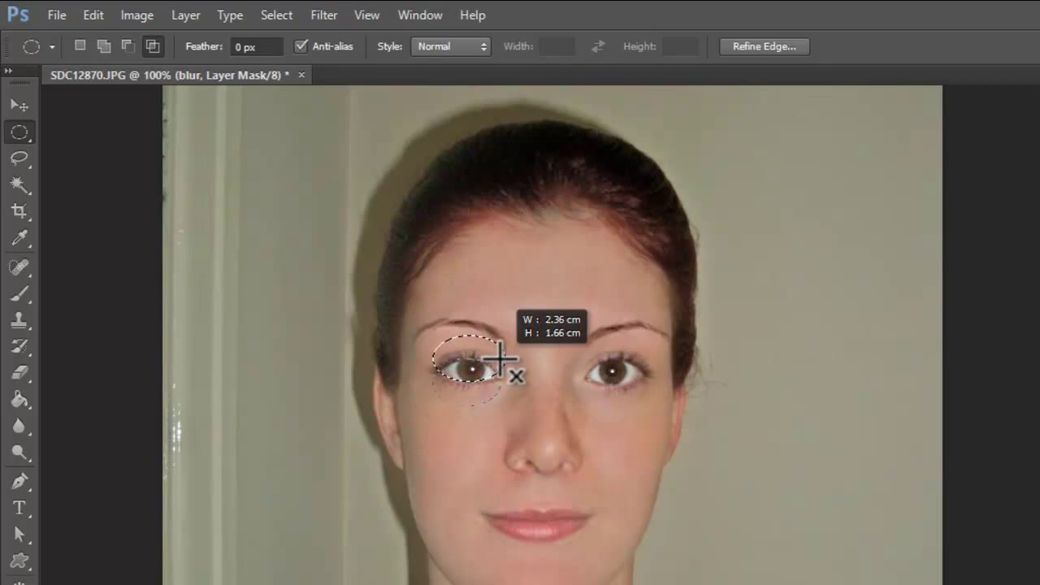
left_click_drag(499, 358, 503, 360)
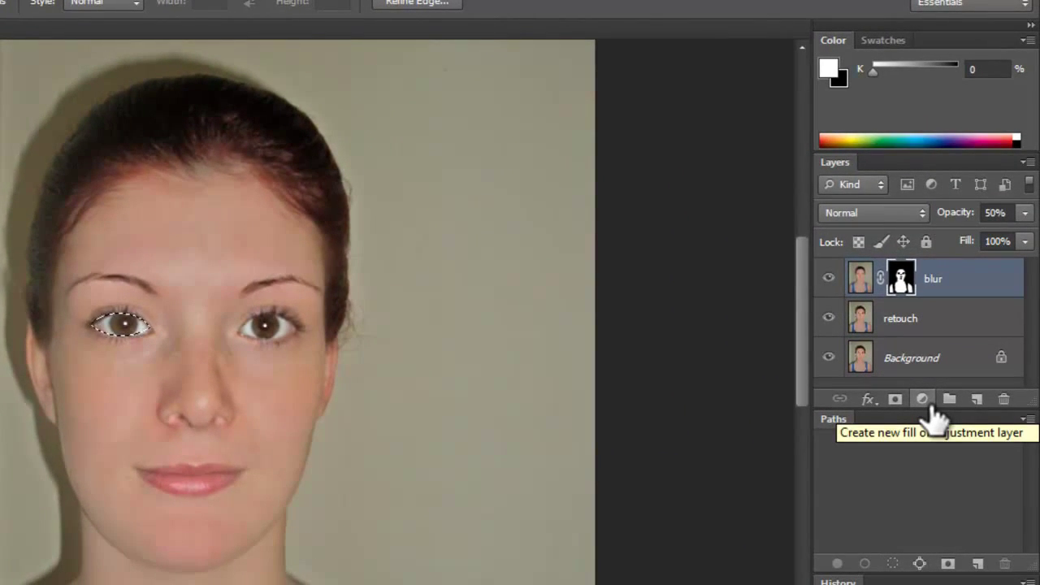
Add a Hue/Saturation adjustment layer on the selected eye with Hue +5 and Saturation +40.
left_click(922, 399)
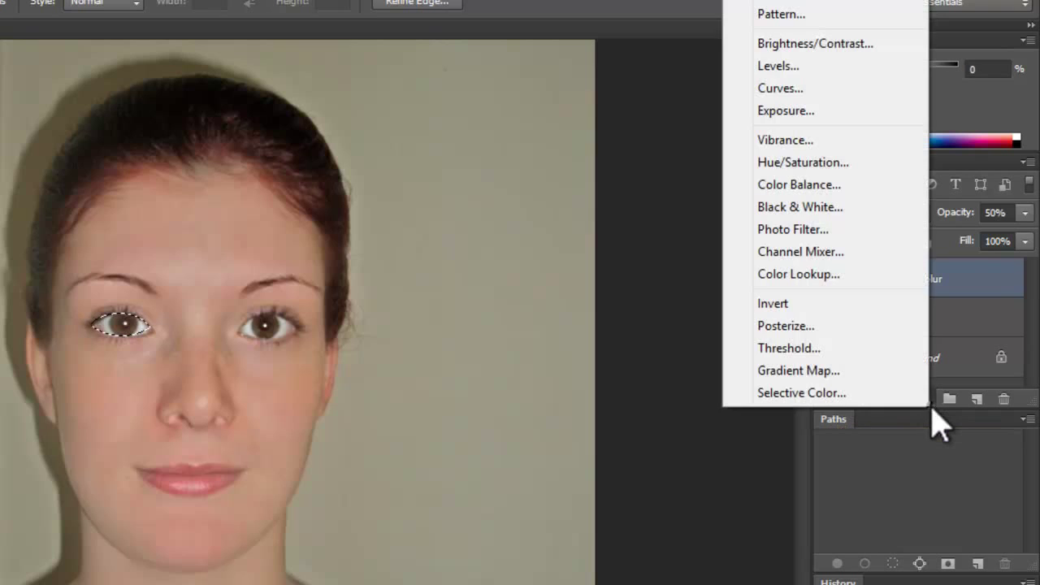
left_click(845, 165)
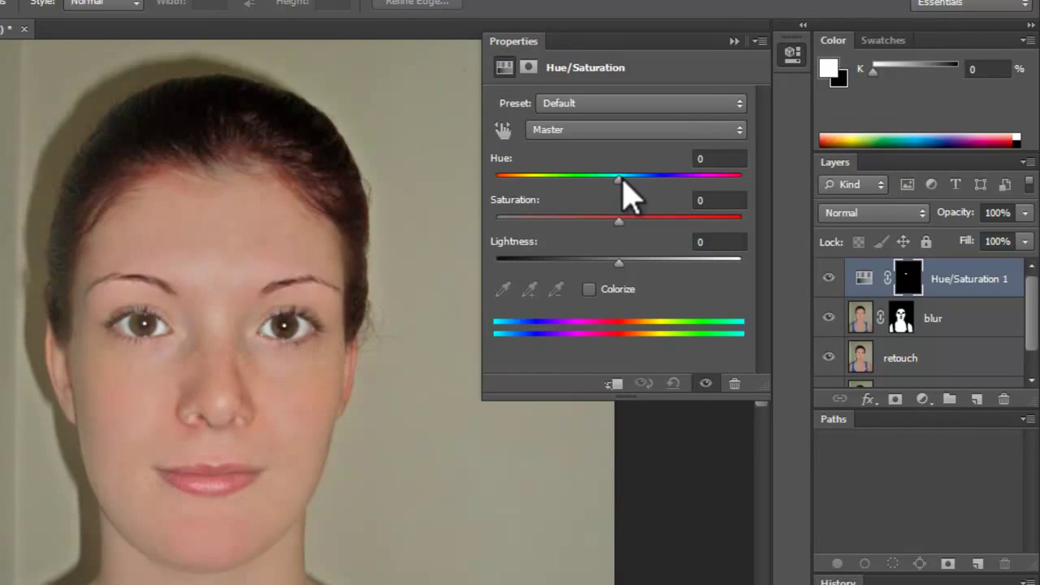
left_click_drag(622, 177, 626, 191)
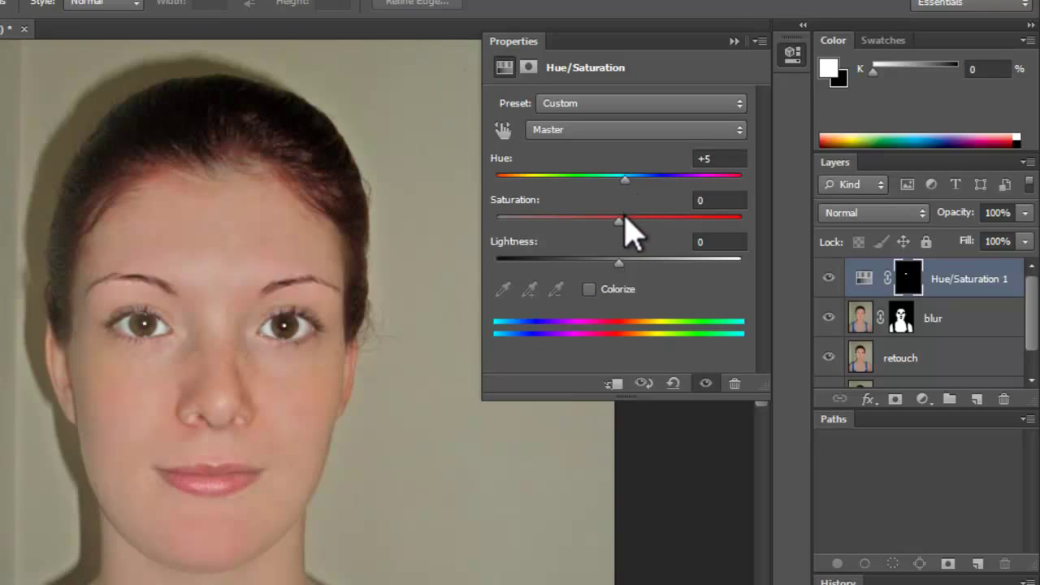
left_click_drag(620, 220, 662, 221)
left_click_drag(662, 221, 668, 221)
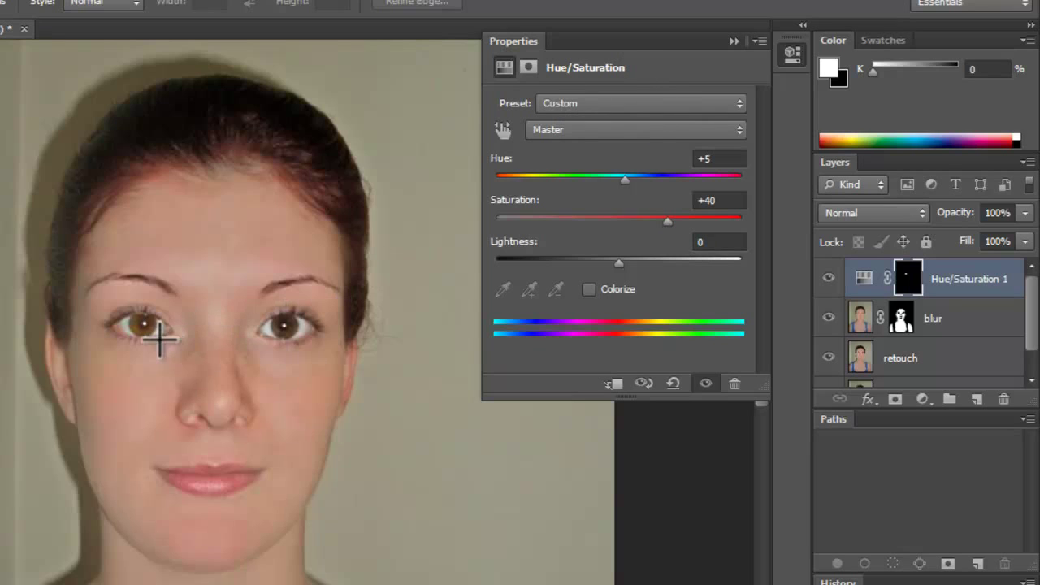
left_click(758, 41)
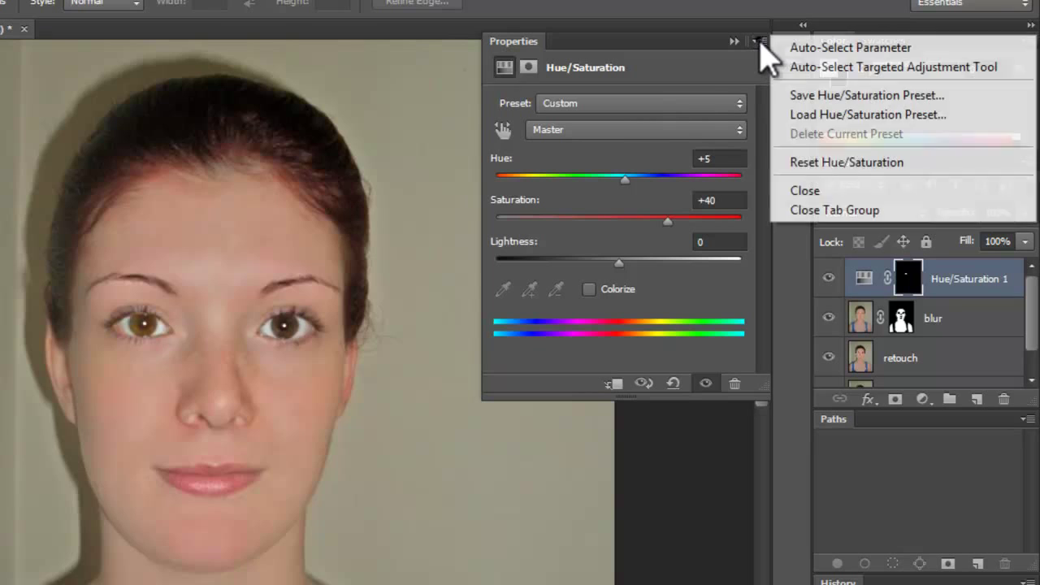
left_click(864, 208)
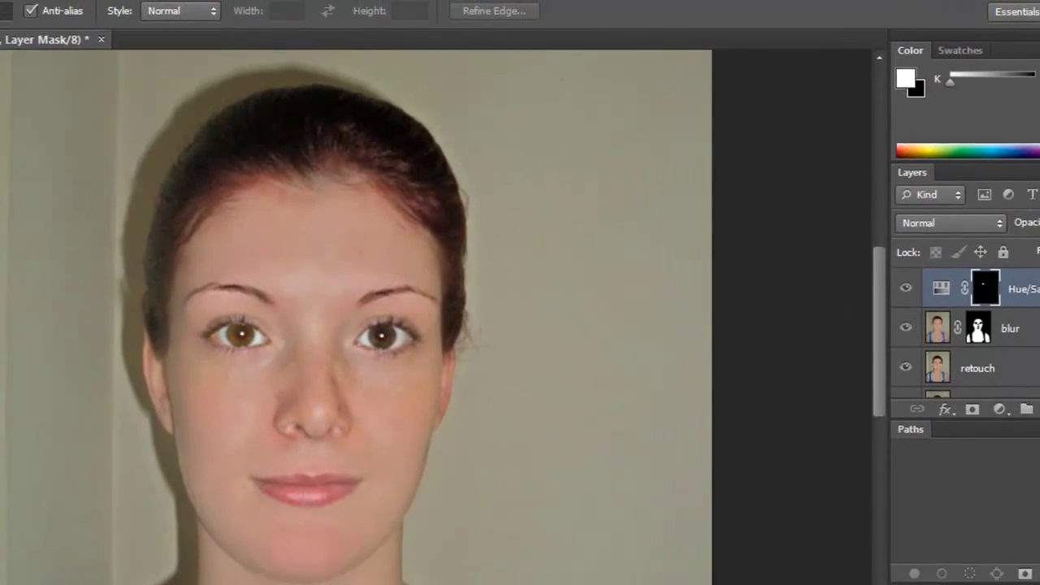
Select the right eye with an oval marquee and reveal the Hue/Saturation boost there on the mask.
right_click(10, 132)
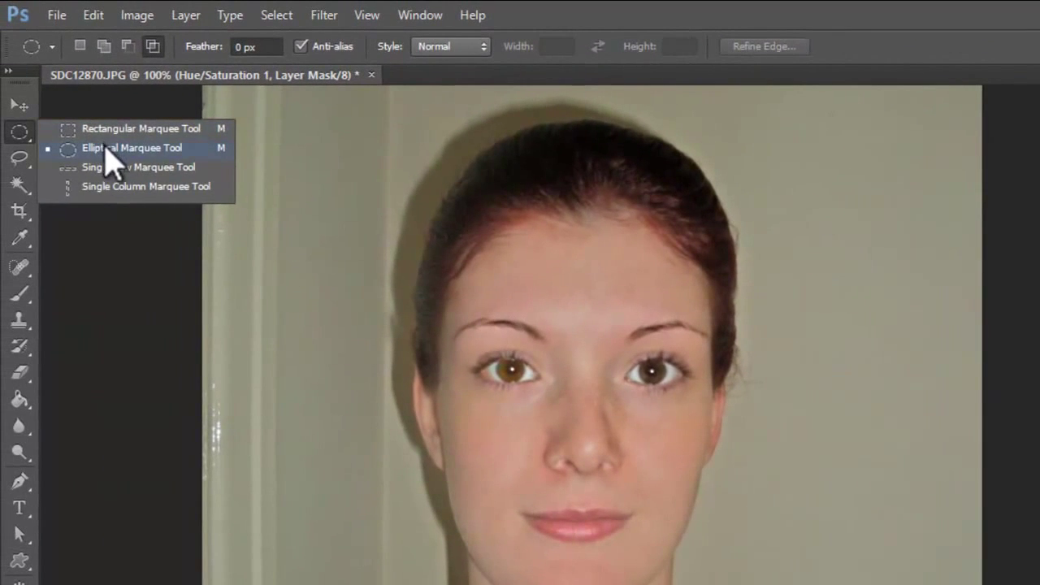
left_click(93, 146)
left_click_drag(609, 405, 690, 365)
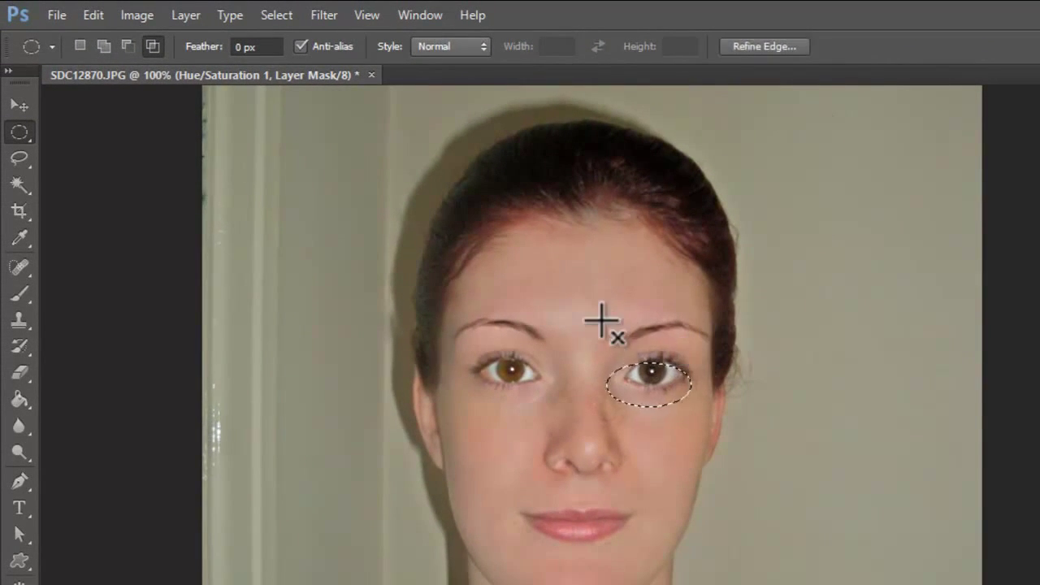
left_click_drag(601, 321, 691, 379)
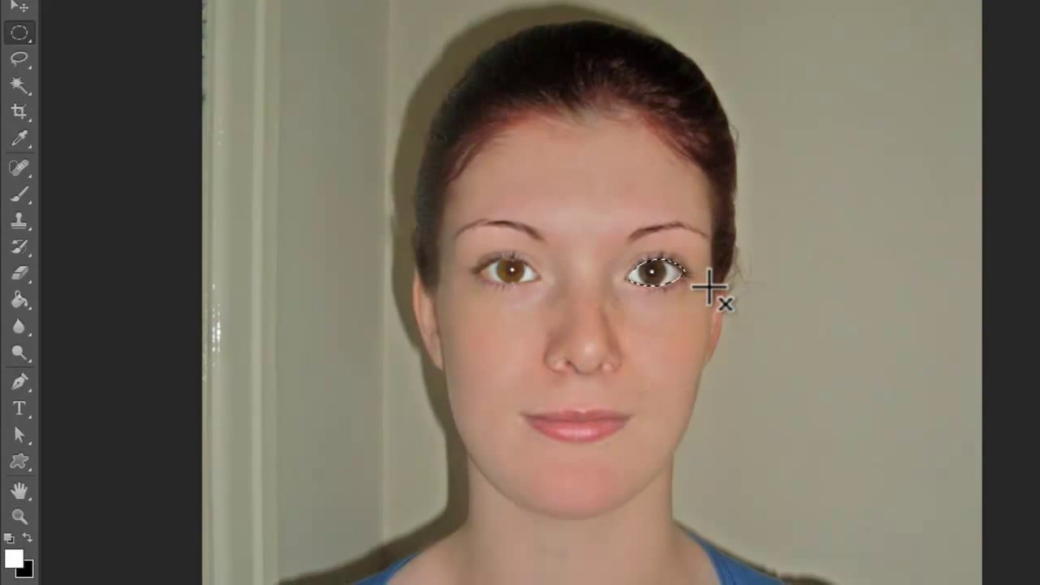
left_click(28, 540)
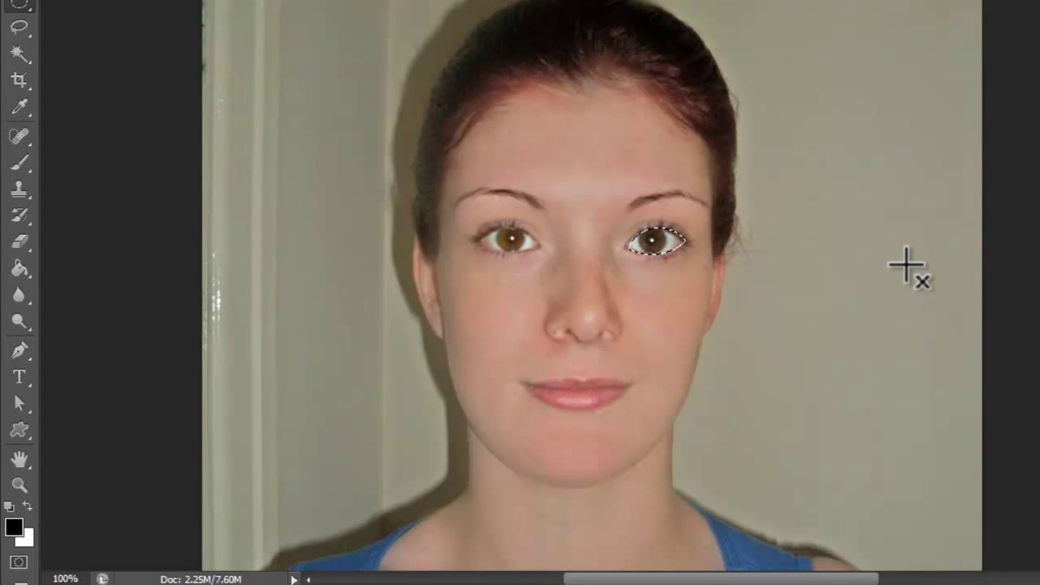
key("ctrl+u")
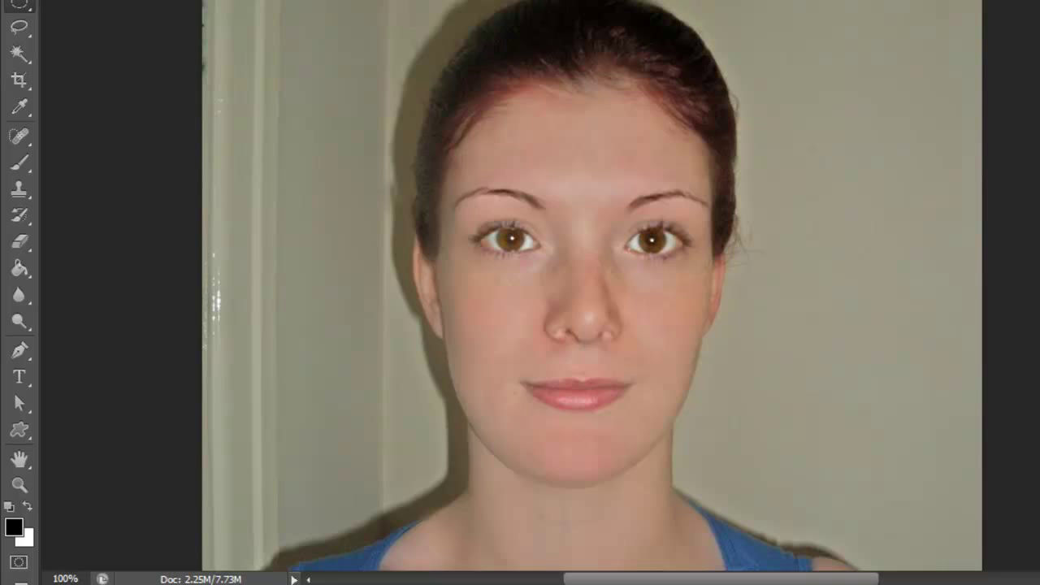
key("ctrl+z")
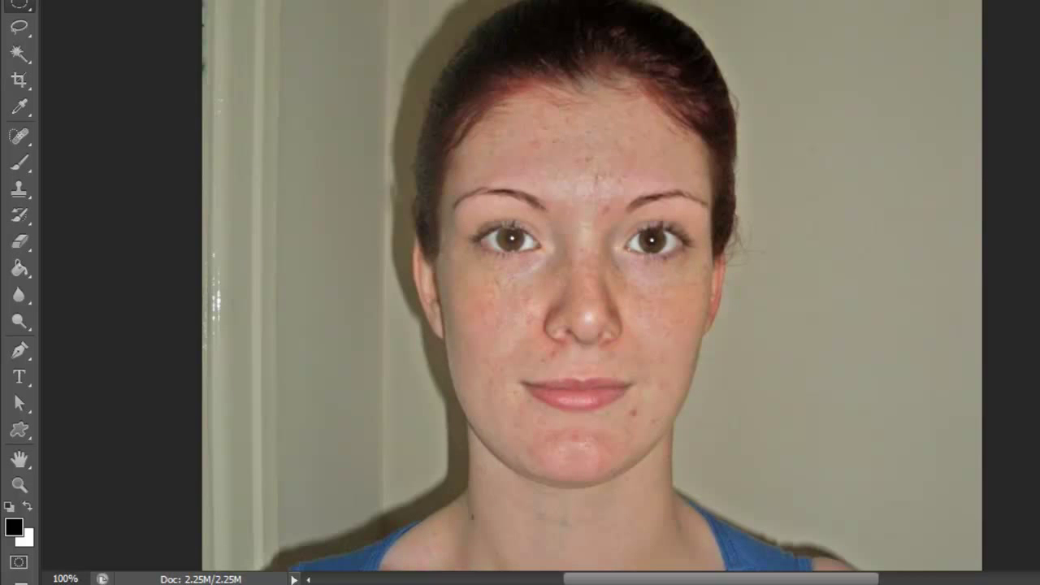
key("ctrl+z")
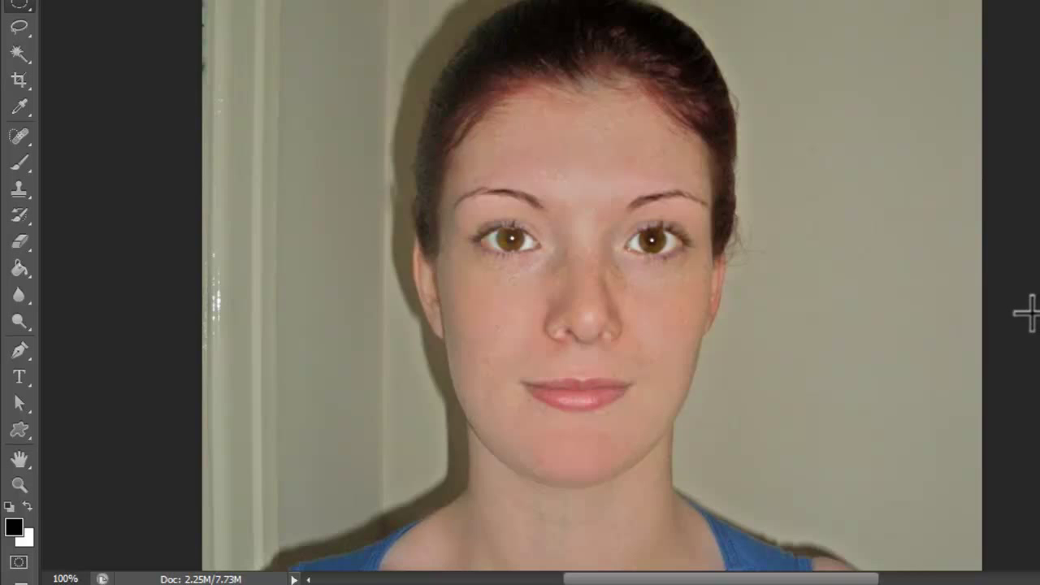